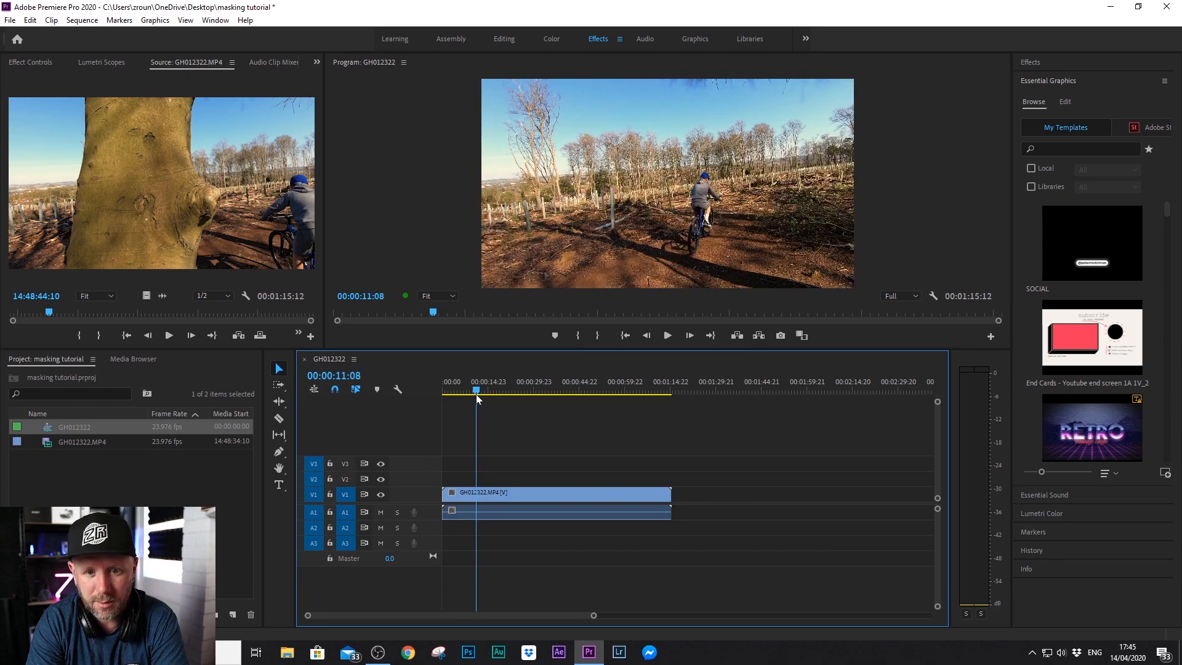
Trim the footage before 00:00:11:03 off the GH012322.MP4 clip and move the remainder to the start of the sequence.
{"action": "key", "text": "c"}
{"action": "left_click", "coordinate": [475, 494]}
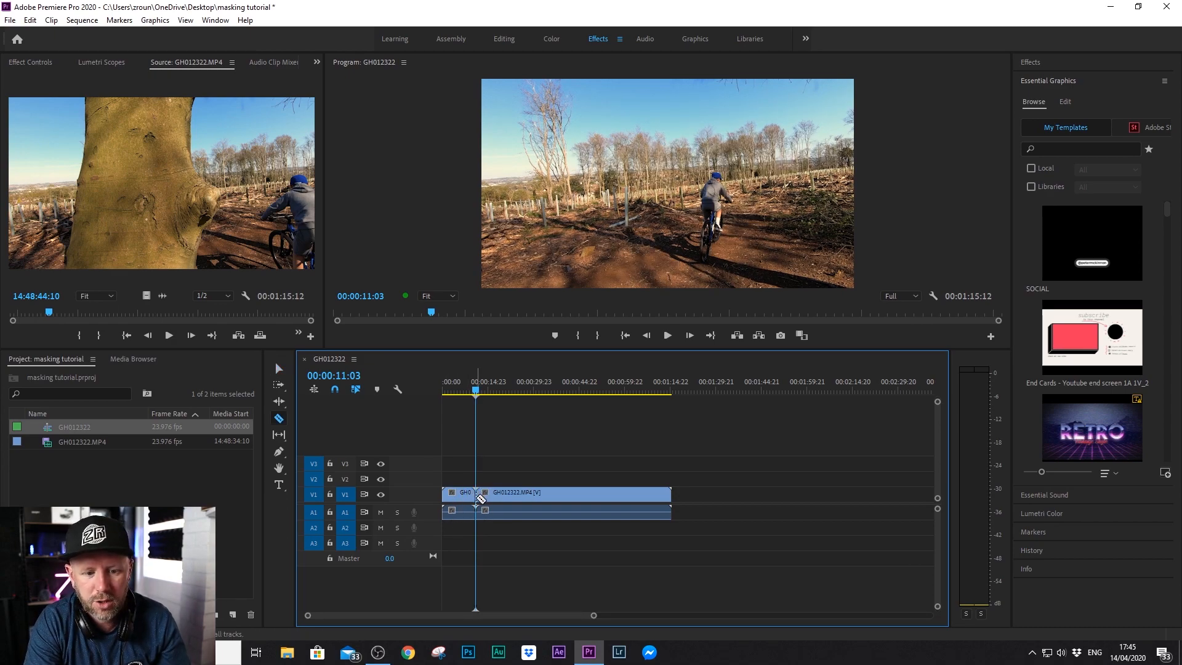
{"action": "key", "text": "t"}
{"action": "left_click", "coordinate": [462, 500]}
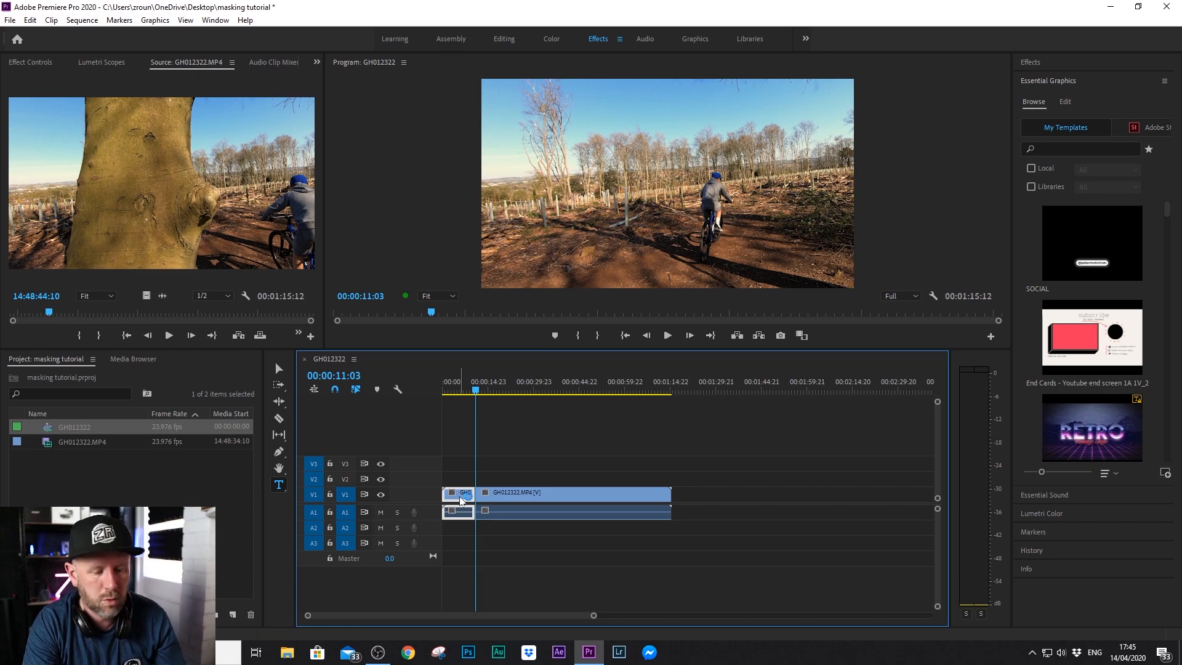
{"action": "key", "text": "Delete"}
{"action": "left_click_drag", "start_coordinate": [513, 506], "coordinate": [480, 507]}
Split the clip at 00:00:02:12, once the tree has passed, and move the short first segment up to track V2.
{"action": "left_click_drag", "start_coordinate": [475, 390], "coordinate": [445, 403]}
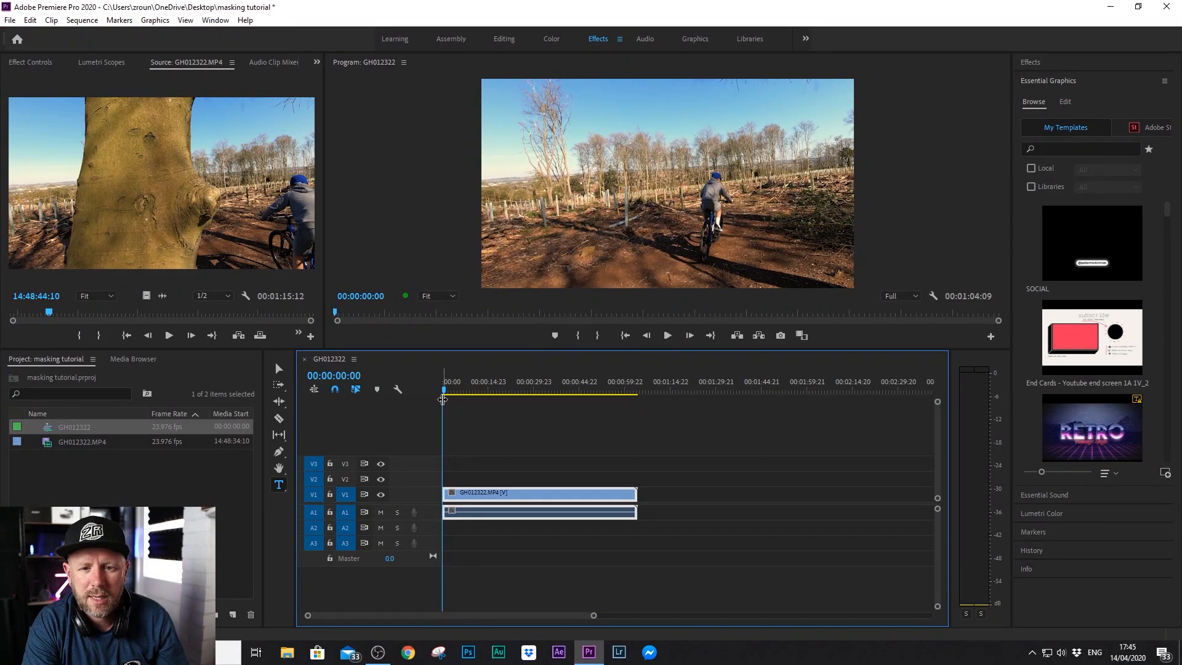
{"action": "key", "text": "space"}
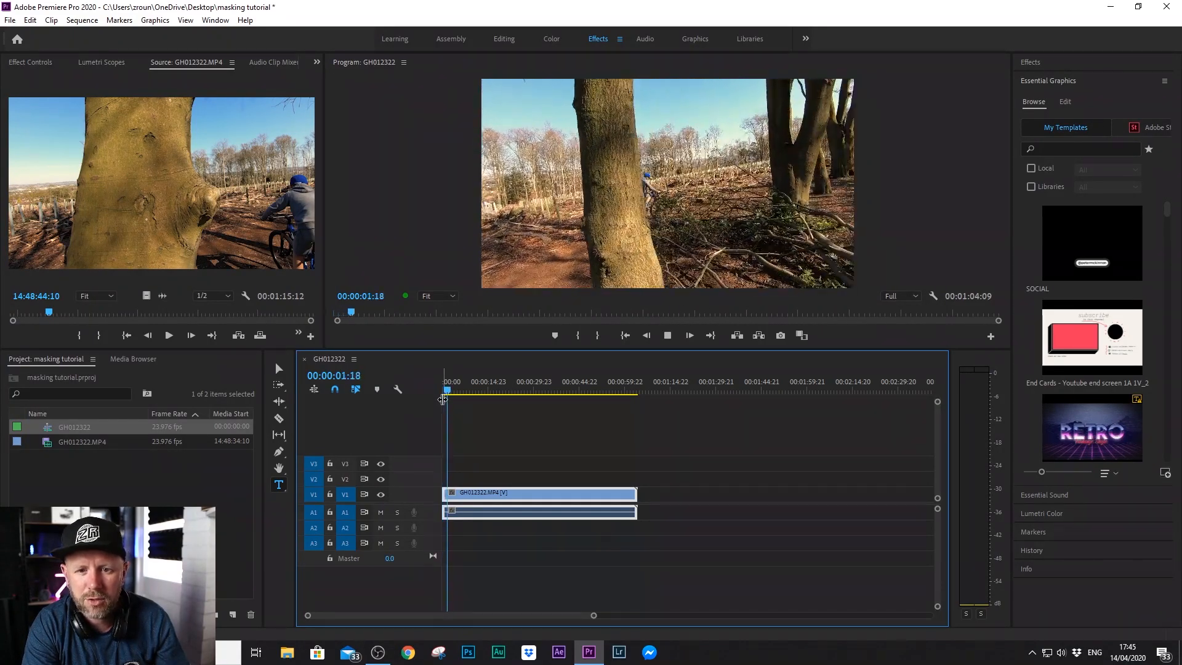
{"action": "key", "text": "space"}
{"action": "key", "text": "space"}
{"action": "key", "text": "space"}
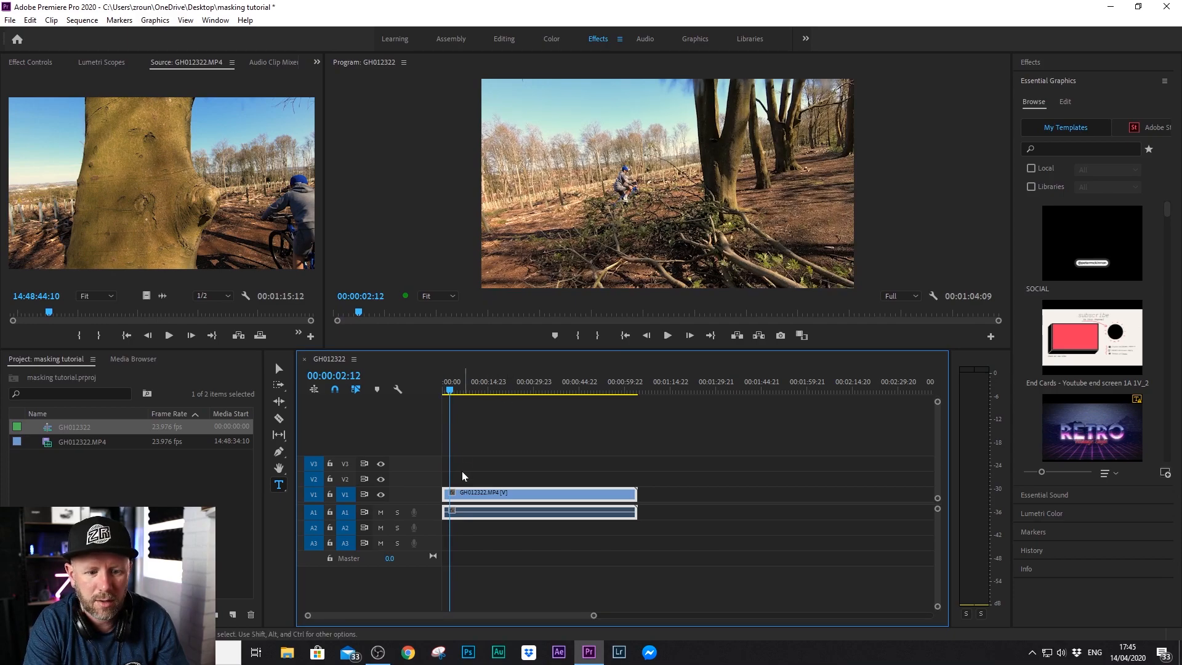
{"action": "key", "text": "c"}
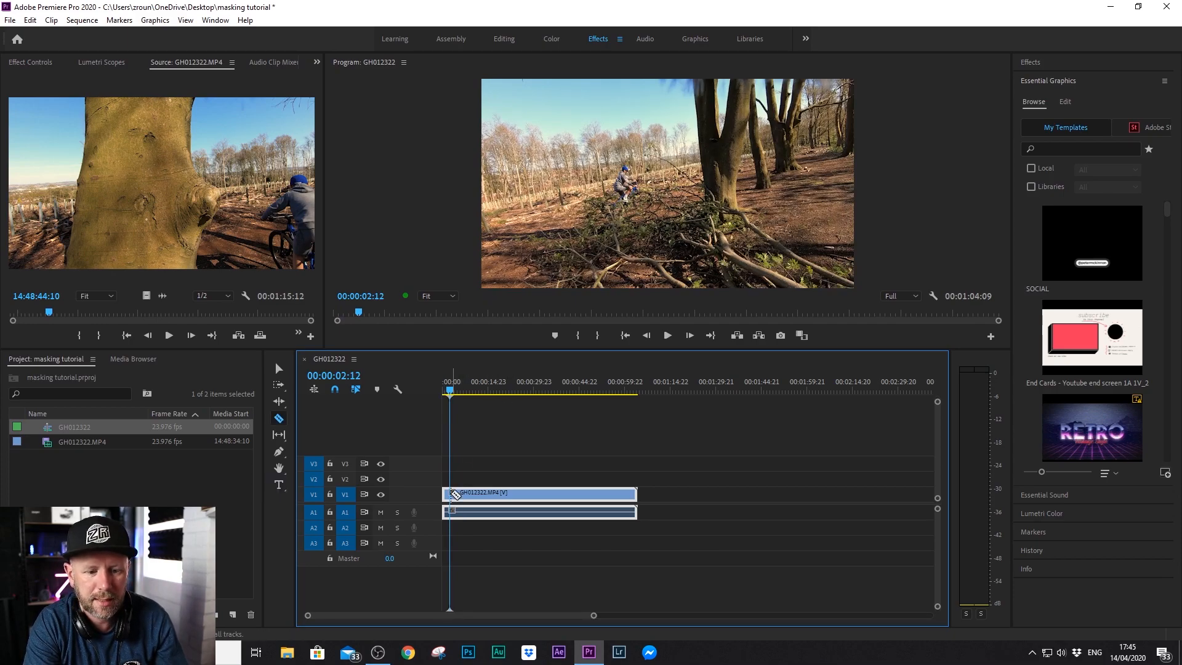
{"action": "key", "text": "t"}
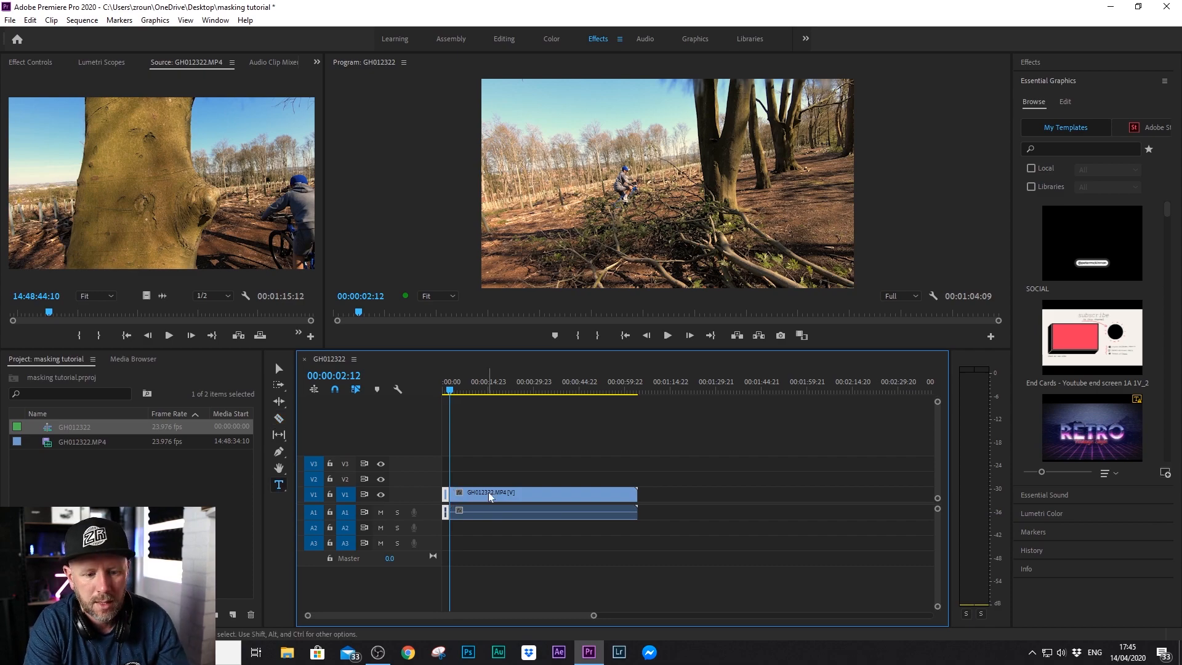
{"action": "left_click", "coordinate": [489, 496]}
{"action": "left_click_drag", "start_coordinate": [445, 496], "coordinate": [446, 481]}
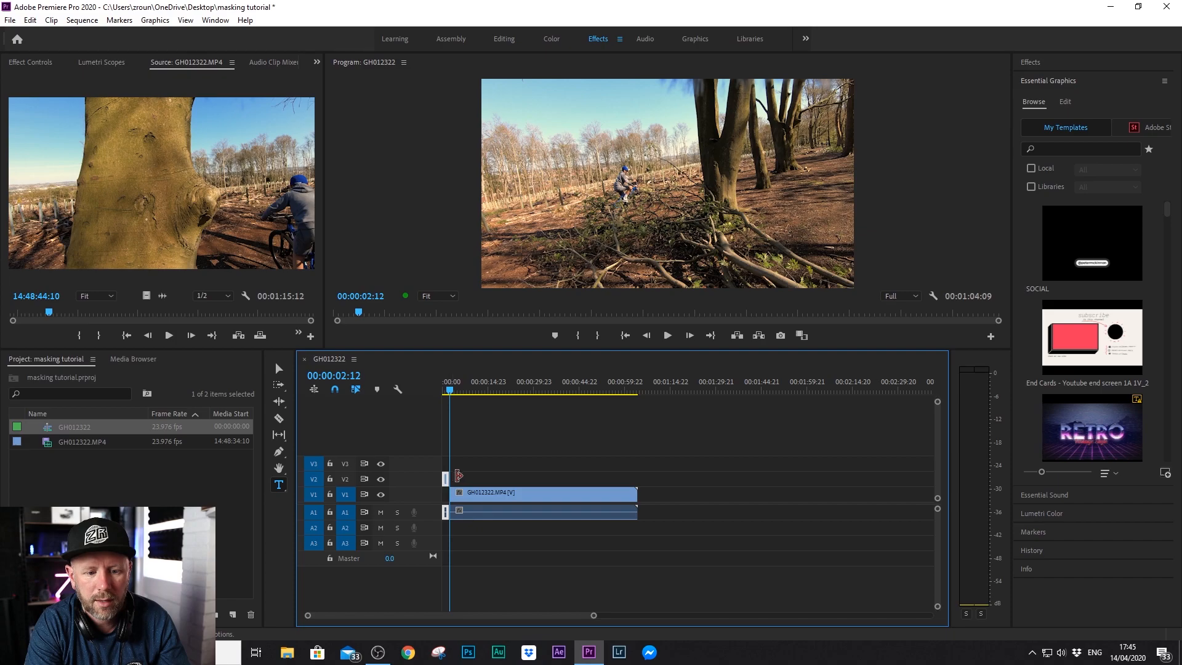
At 00:00:00:16, where the trunk's trailing edge enters the frame, add a free draw bezier opacity mask to the V2 segment.
{"action": "left_click_drag", "start_coordinate": [592, 618], "coordinate": [484, 622]}
{"action": "left_click_drag", "start_coordinate": [533, 393], "coordinate": [465, 418]}
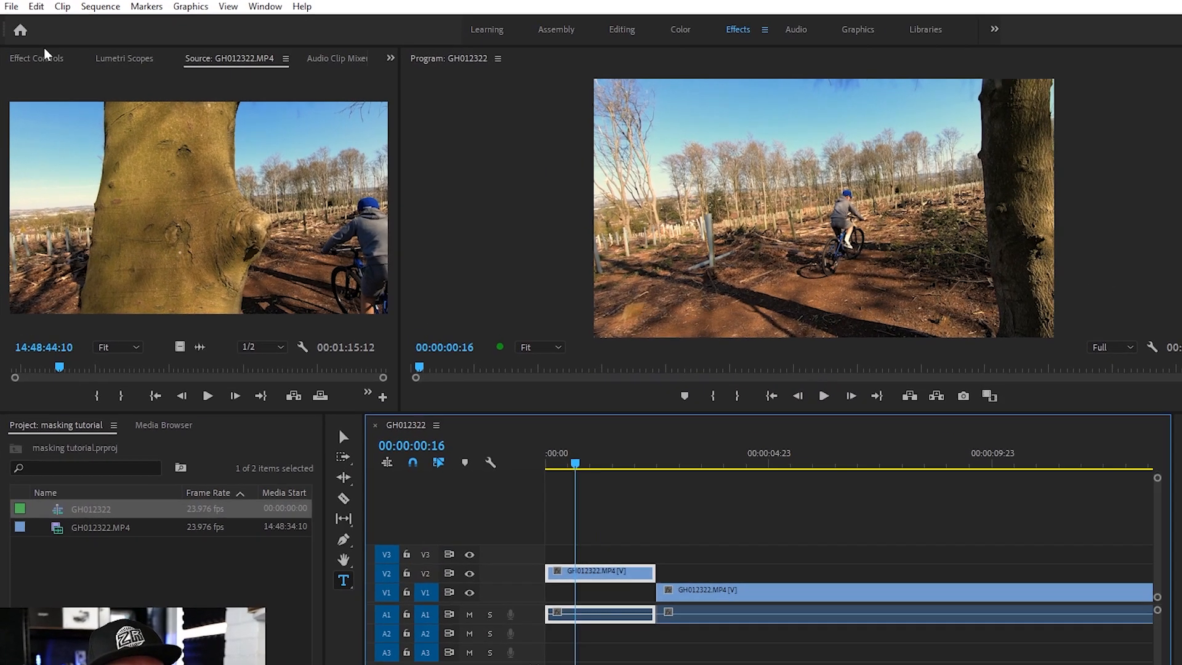
{"action": "left_click", "coordinate": [35, 64]}
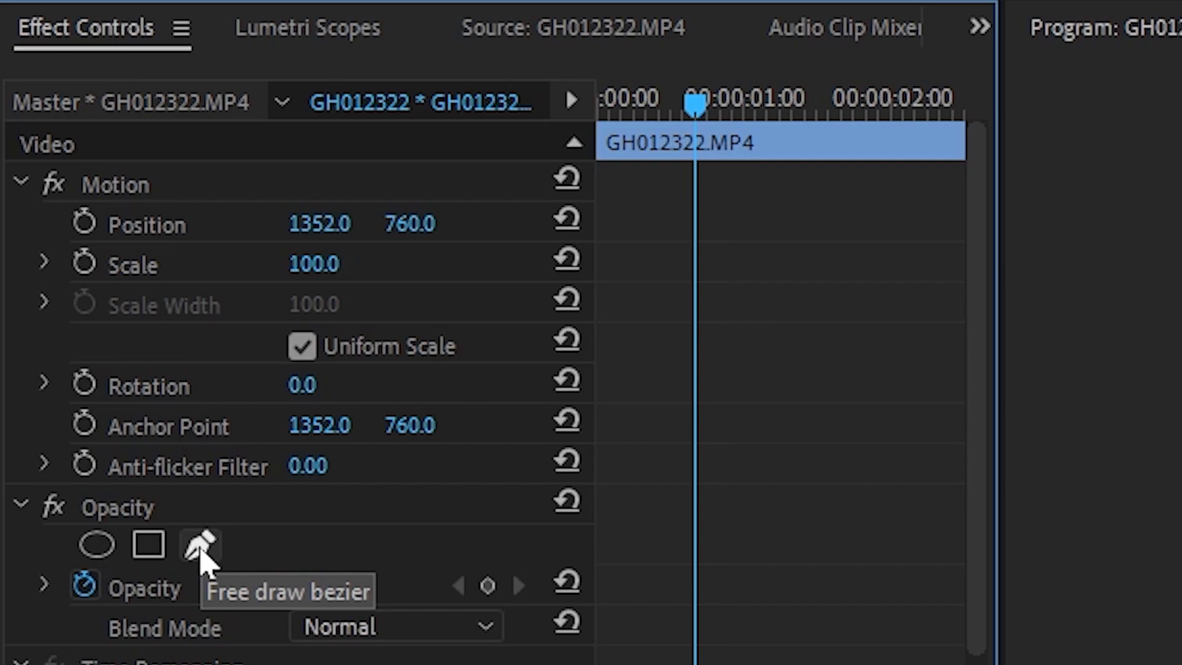
{"action": "left_click", "coordinate": [200, 550]}
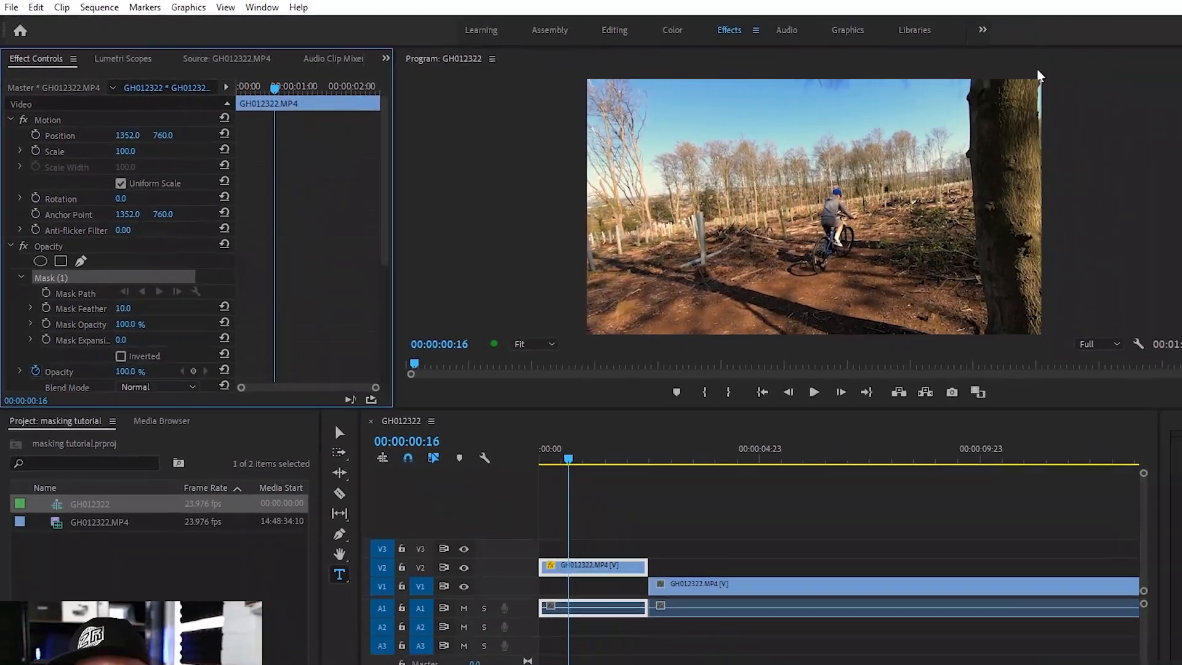
Draw a closed five-point mask along the tree's trailing edge, extending well outside the frame, with the preview at 10%.
{"action": "left_click", "coordinate": [540, 349]}
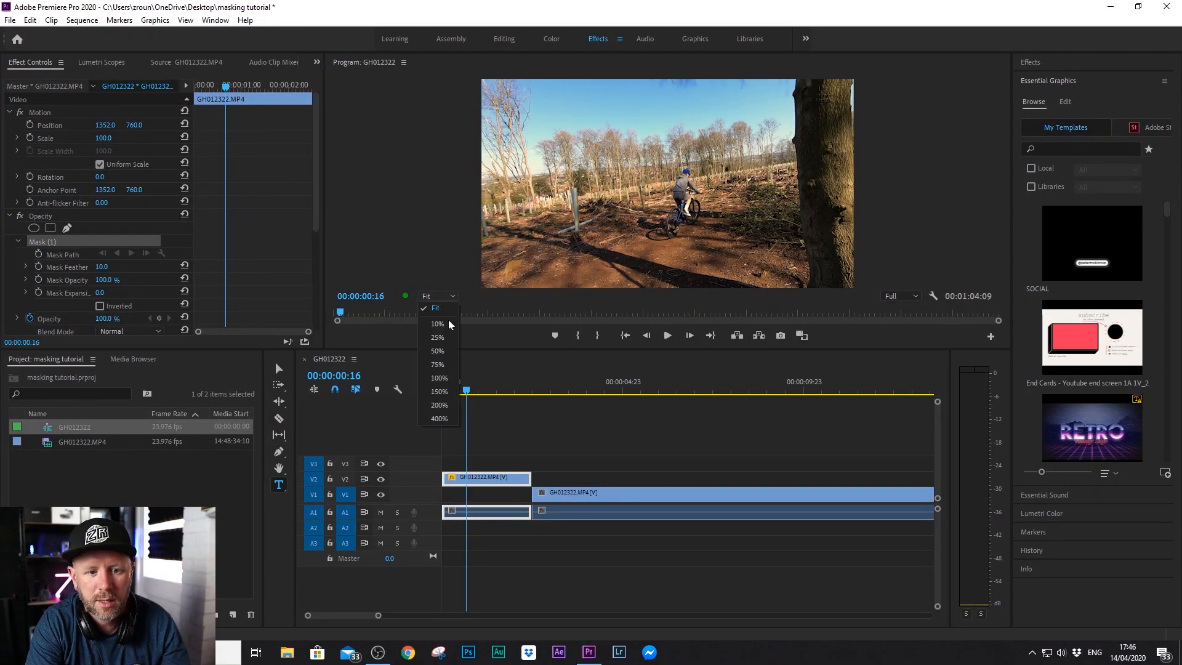
{"action": "left_click", "coordinate": [449, 364]}
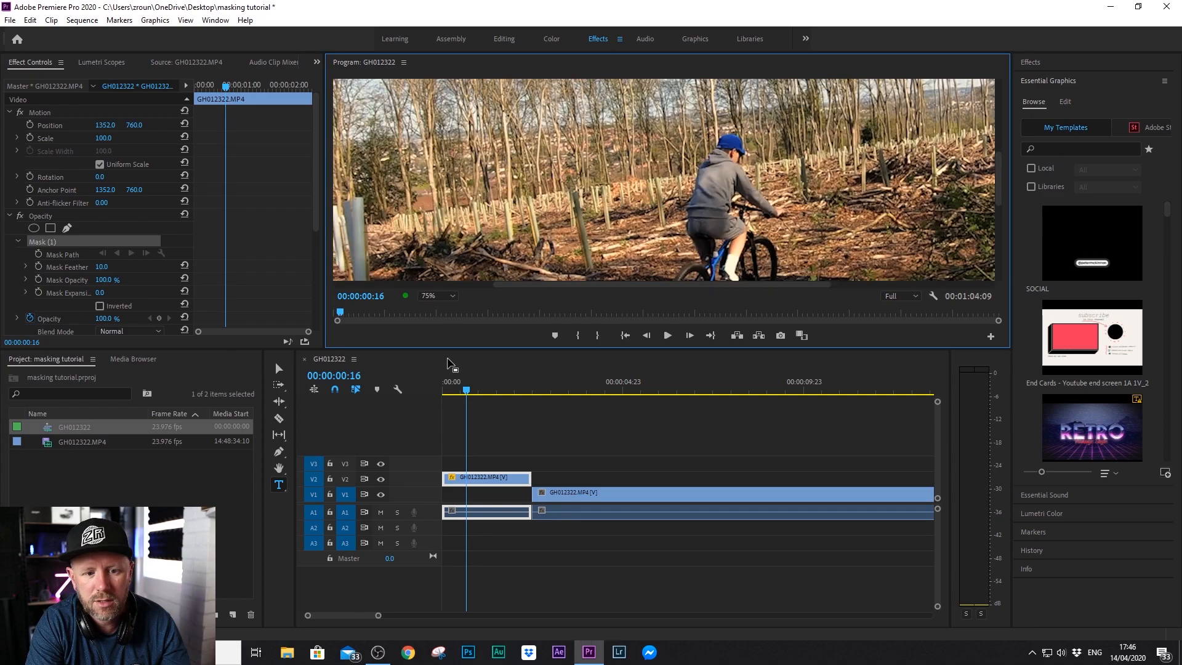
{"action": "left_click", "coordinate": [448, 296]}
{"action": "left_click", "coordinate": [447, 340]}
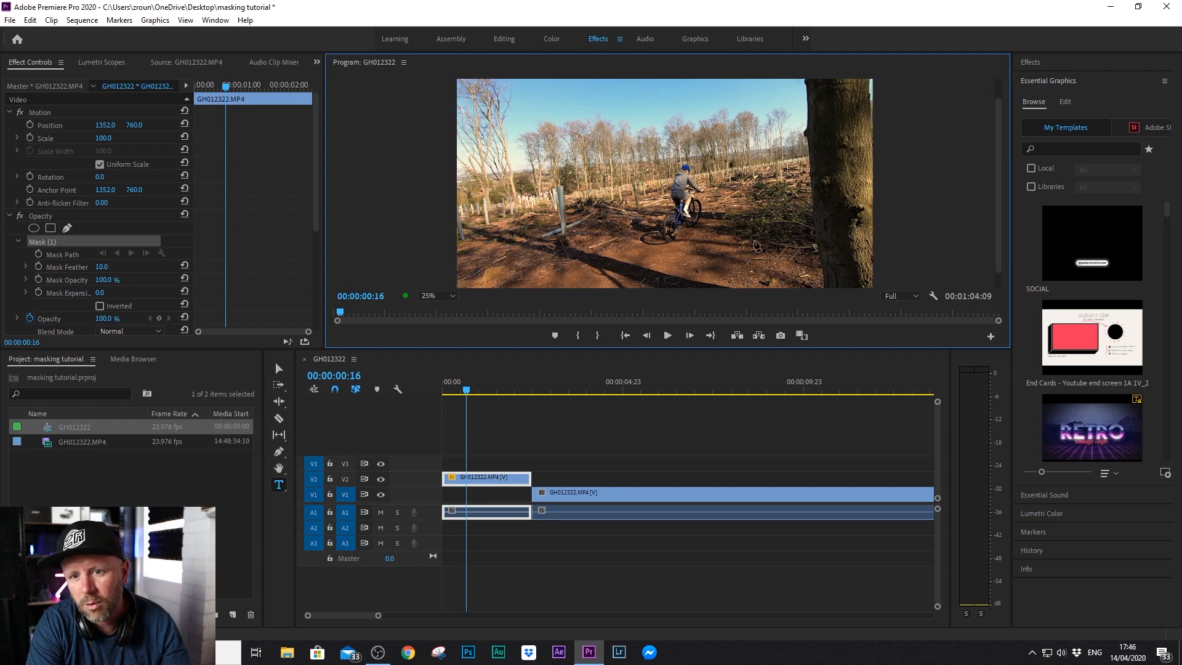
{"action": "left_click", "coordinate": [449, 296]}
{"action": "left_click", "coordinate": [448, 329]}
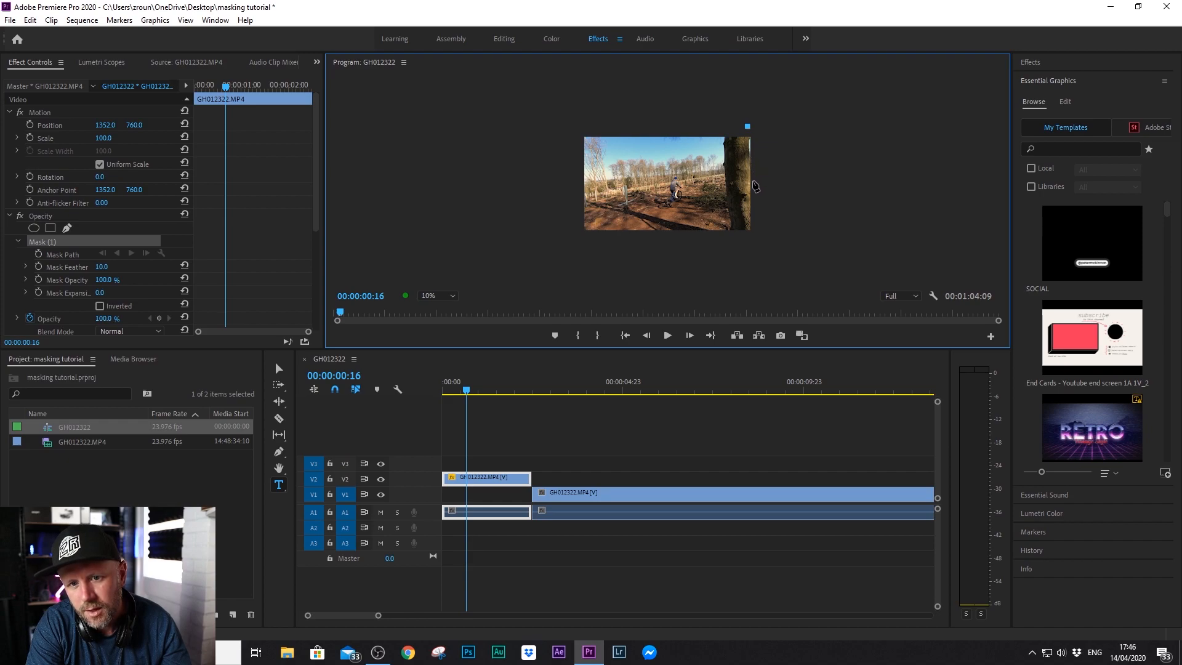
{"action": "left_click", "coordinate": [751, 181]}
{"action": "left_click", "coordinate": [757, 239]}
{"action": "left_click", "coordinate": [958, 240]}
{"action": "left_click", "coordinate": [952, 119]}
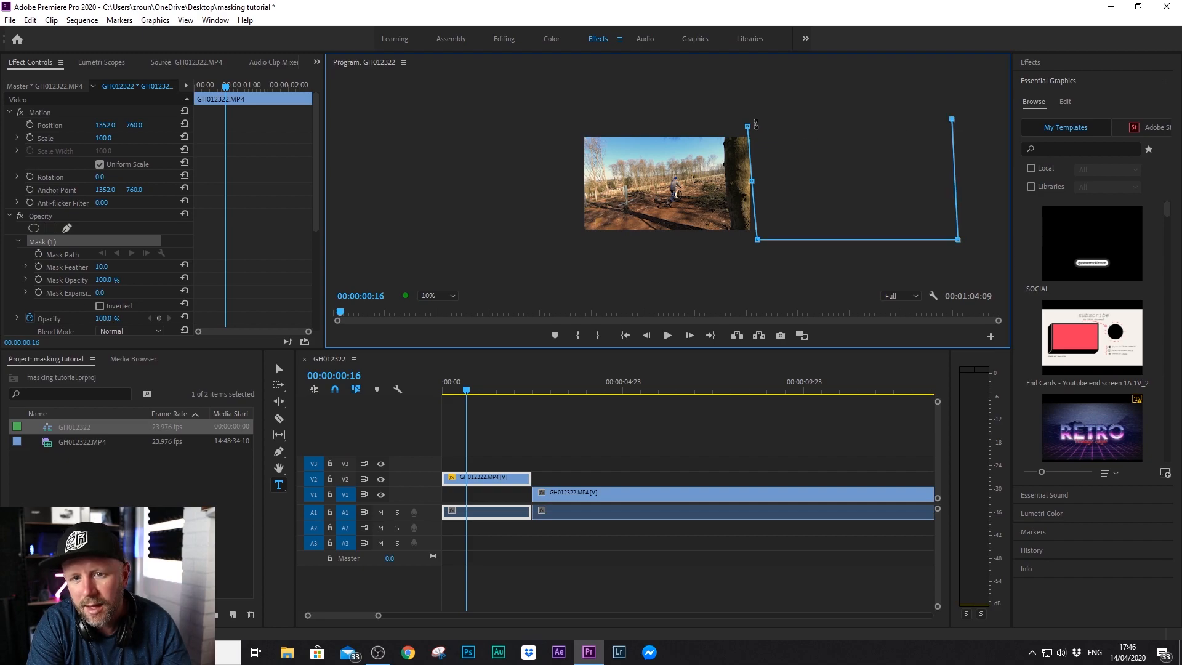
{"action": "left_click", "coordinate": [747, 126]}
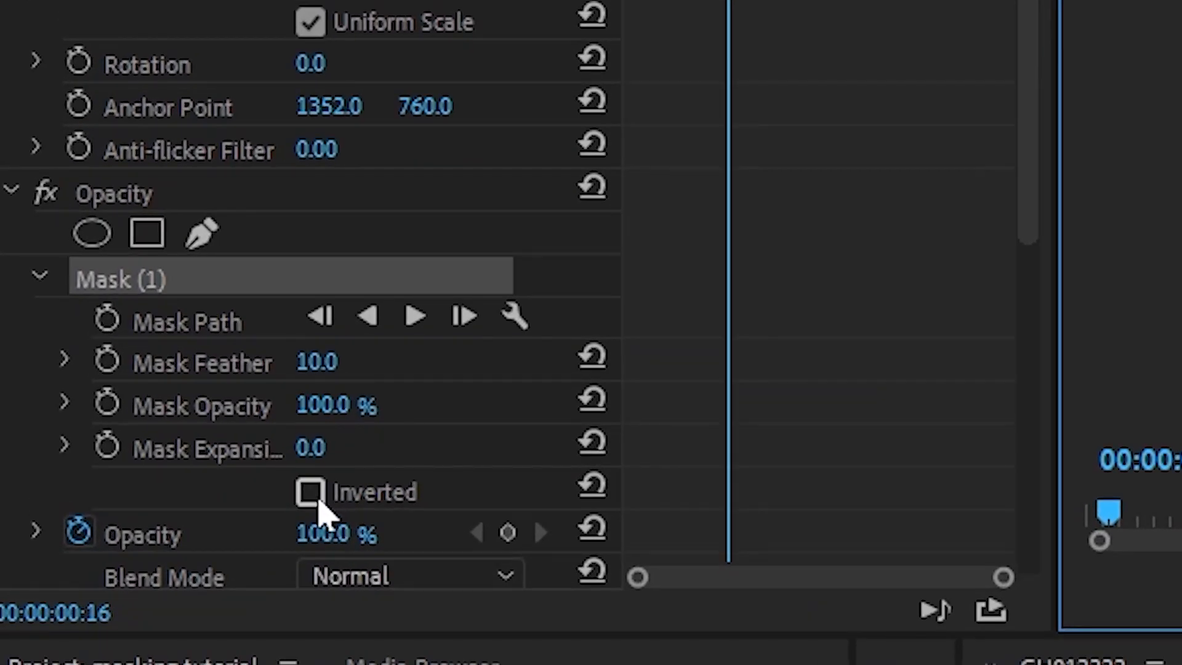
Invert Mask (1) and nudge it against the tree's trailing edge, with the preview fitted to the monitor.
{"action": "left_click", "coordinate": [314, 502]}
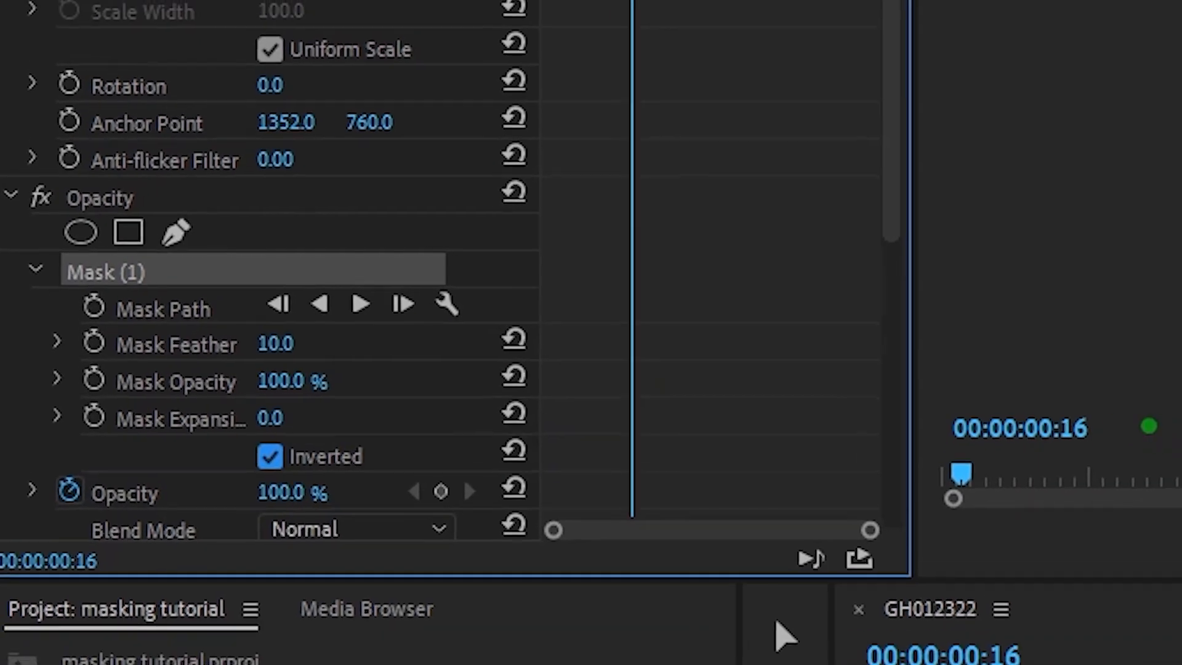
{"action": "left_click", "coordinate": [976, 383]}
{"action": "left_click", "coordinate": [452, 313]}
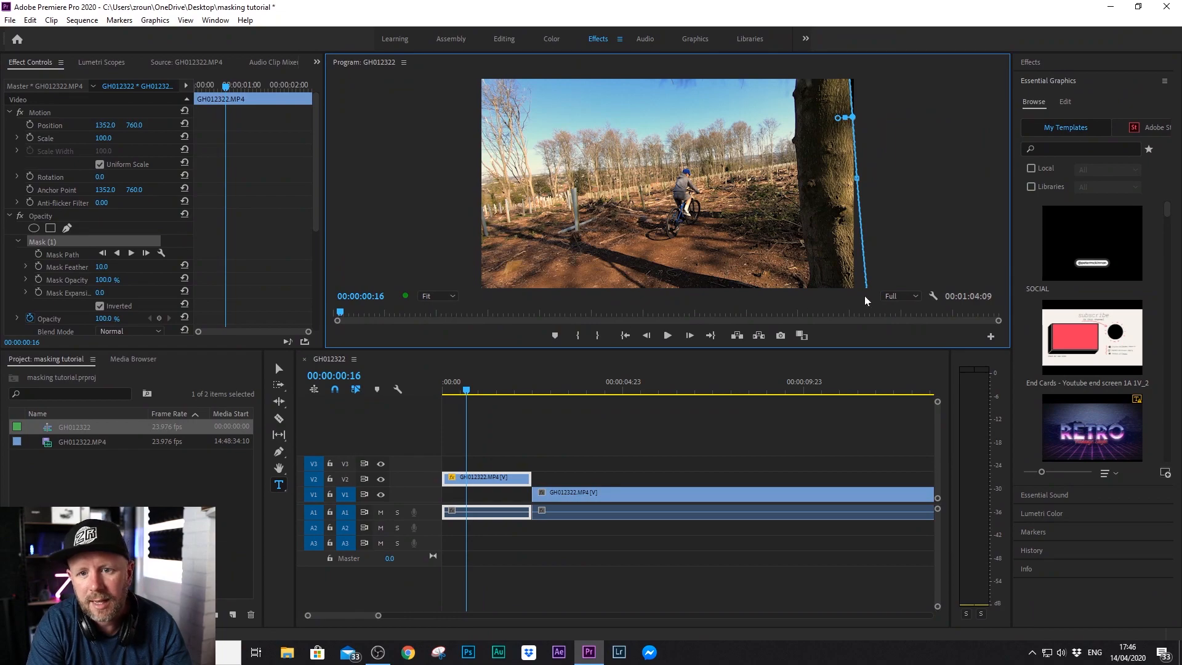
{"action": "left_click_drag", "start_coordinate": [925, 204], "coordinate": [925, 202]}
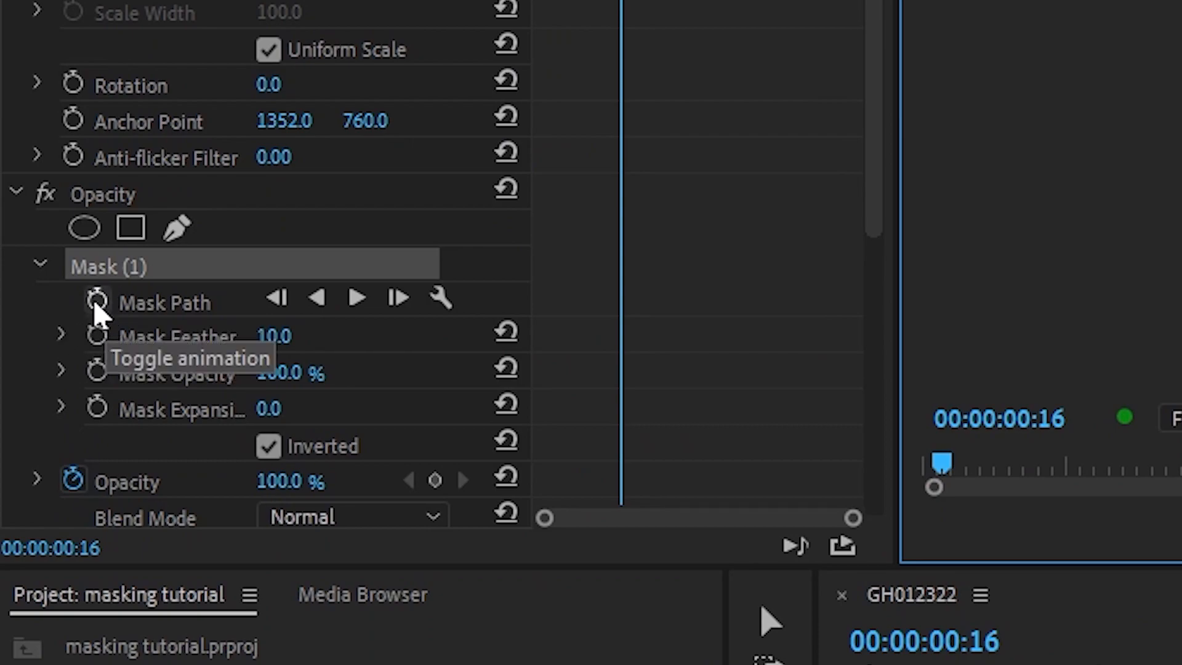
Turn on Mask Path animation at 00:00:00:16 and widen the effect property area to expose all the tracking controls.
{"action": "left_click", "coordinate": [95, 300]}
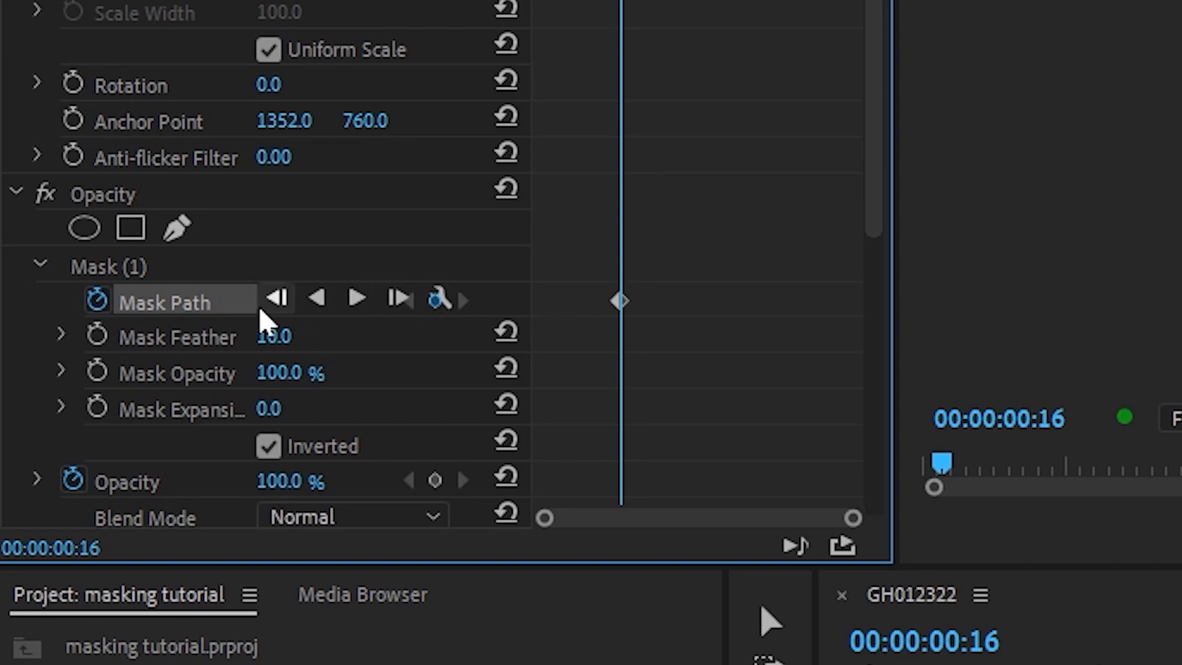
{"action": "left_click", "coordinate": [109, 268]}
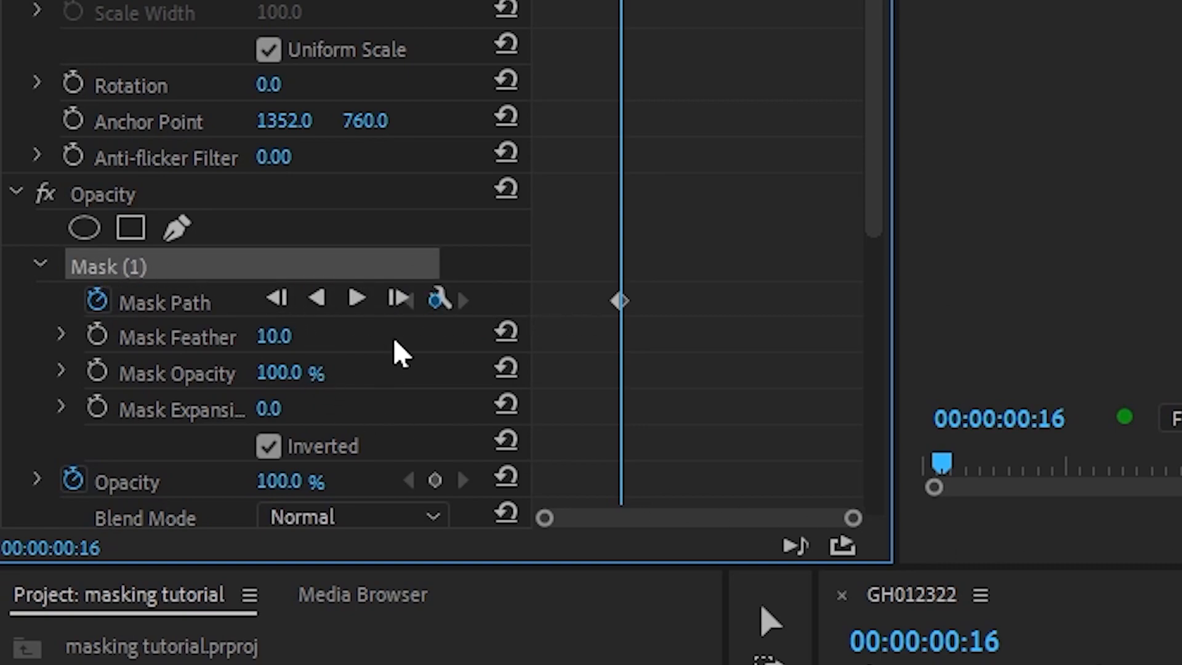
{"action": "left_click_drag", "start_coordinate": [528, 279], "coordinate": [715, 277]}
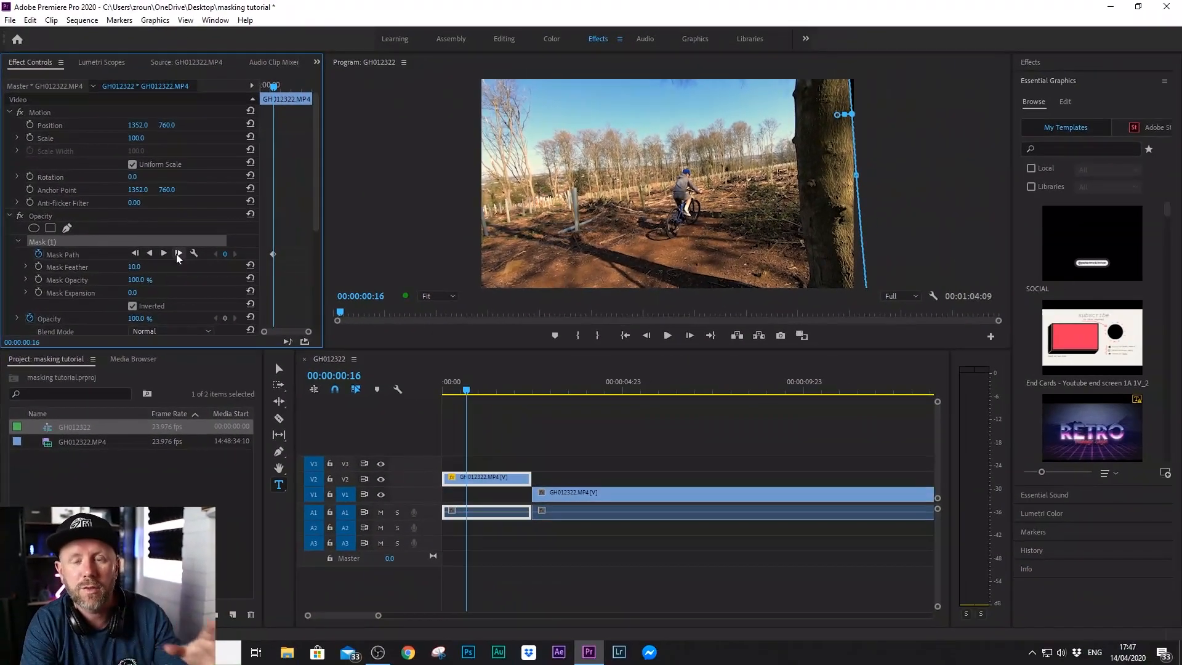
With the preview at 25%, track the mask forward one frame to 00:00:00:17 and shift it onto the trunk's edge.
{"action": "left_click", "coordinate": [438, 296]}
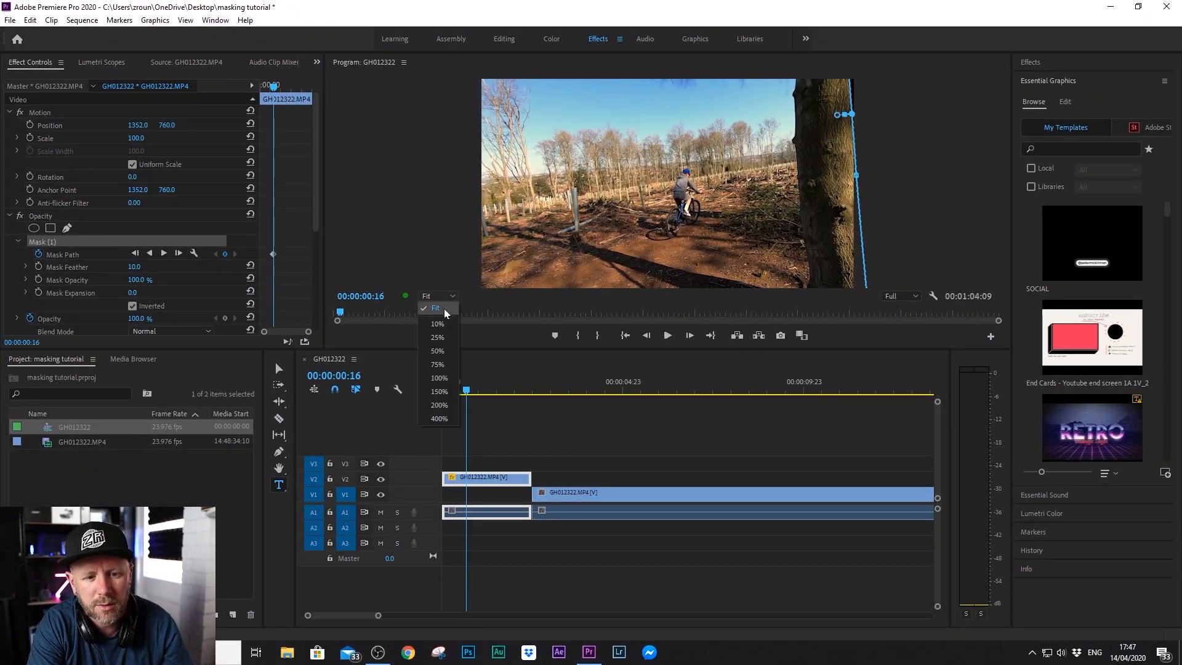
{"action": "left_click", "coordinate": [449, 339]}
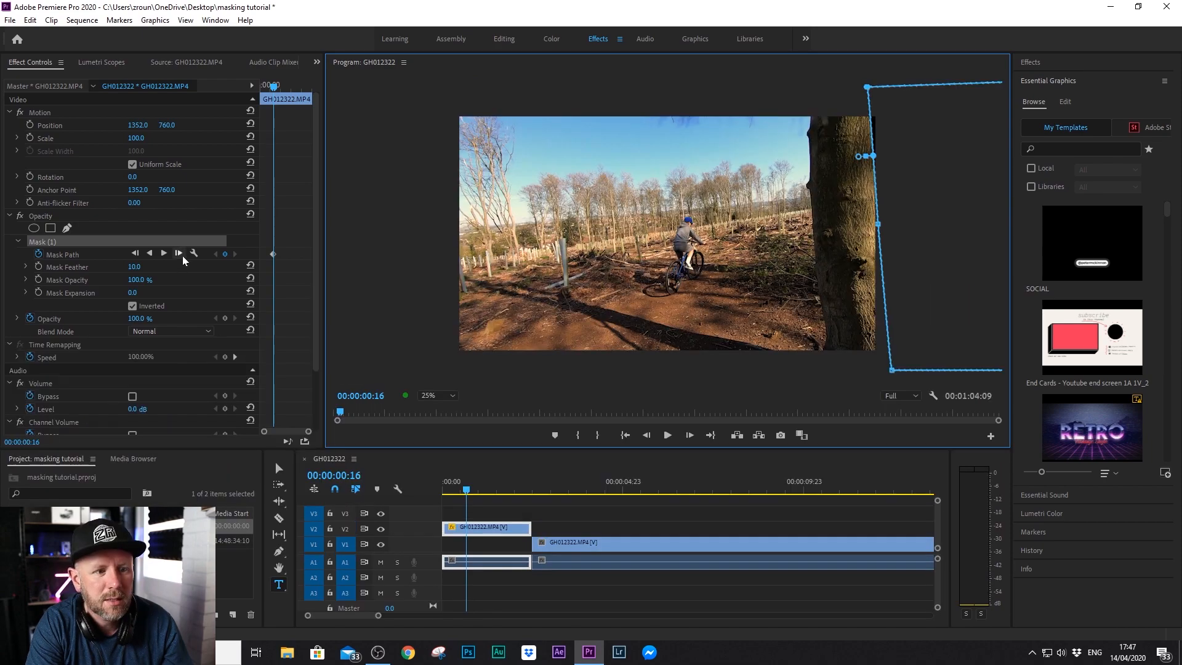
{"action": "left_click", "coordinate": [179, 253]}
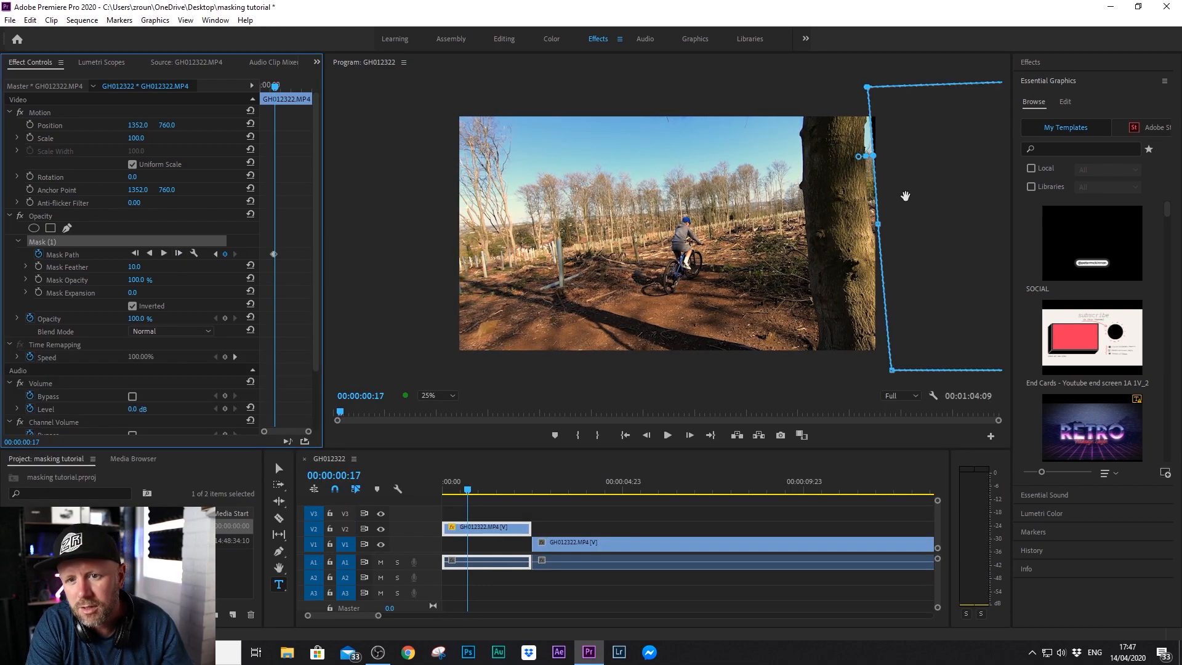
{"action": "left_click_drag", "start_coordinate": [923, 203], "coordinate": [914, 202]}
Track the mask forward frame by frame to 00:00:01:00 and move its middle edge point up to follow the trunk.
{"action": "left_click", "coordinate": [178, 254]}
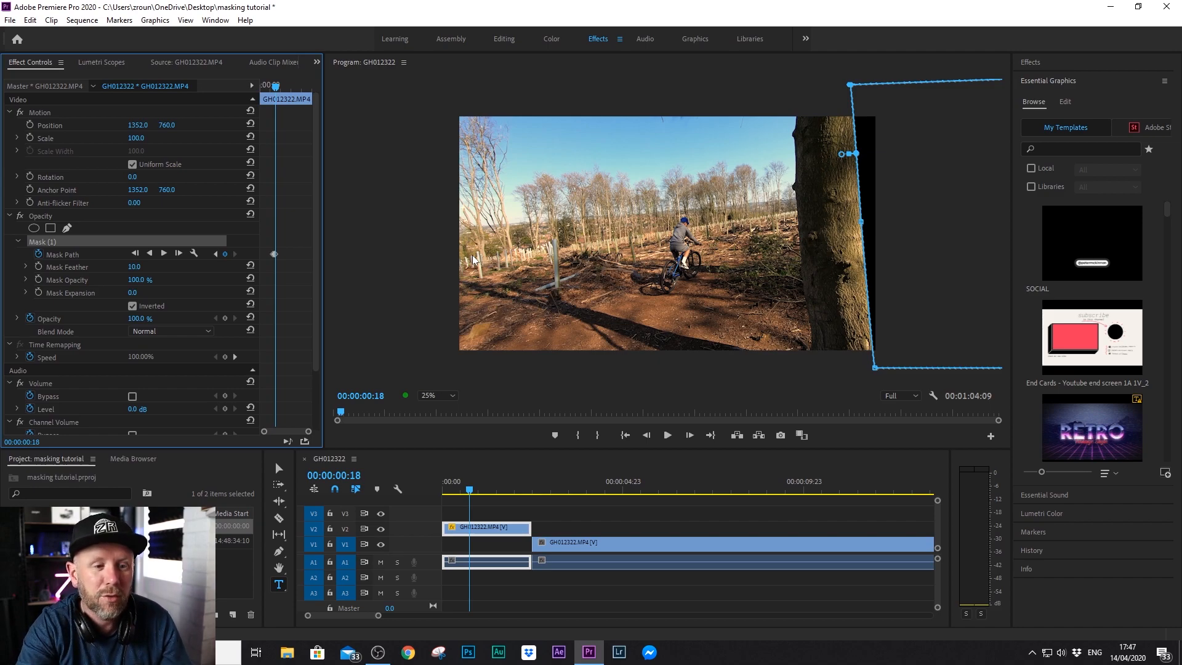
{"action": "left_click", "coordinate": [178, 253]}
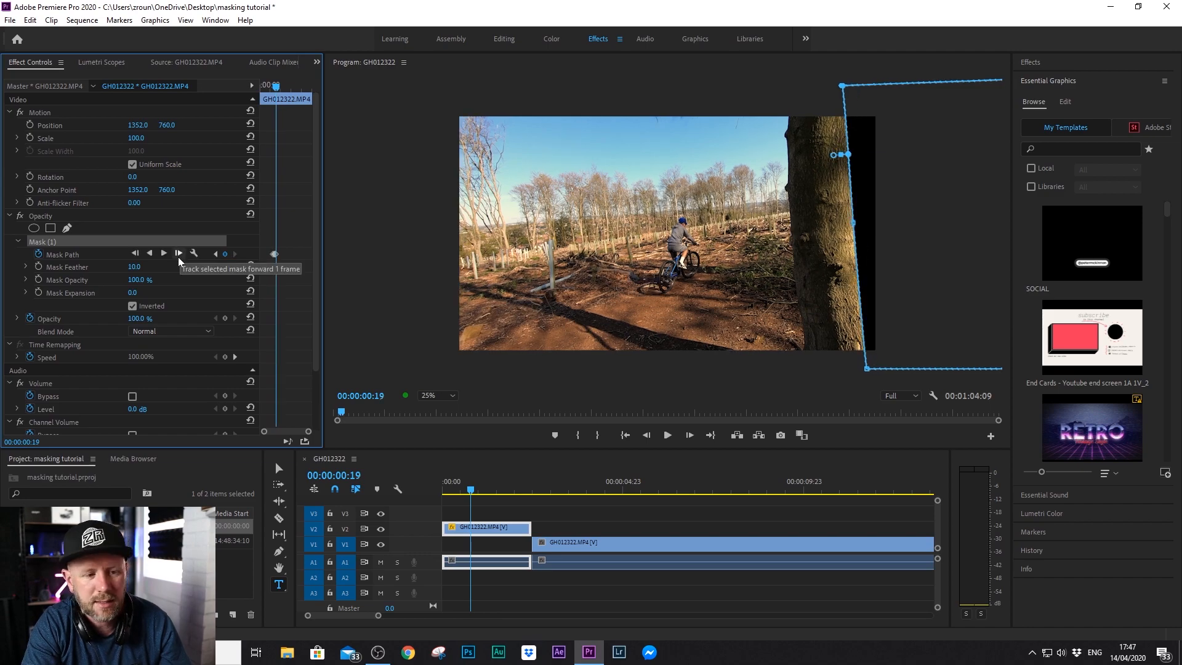
{"action": "left_click", "coordinate": [179, 253]}
{"action": "left_click", "coordinate": [179, 254]}
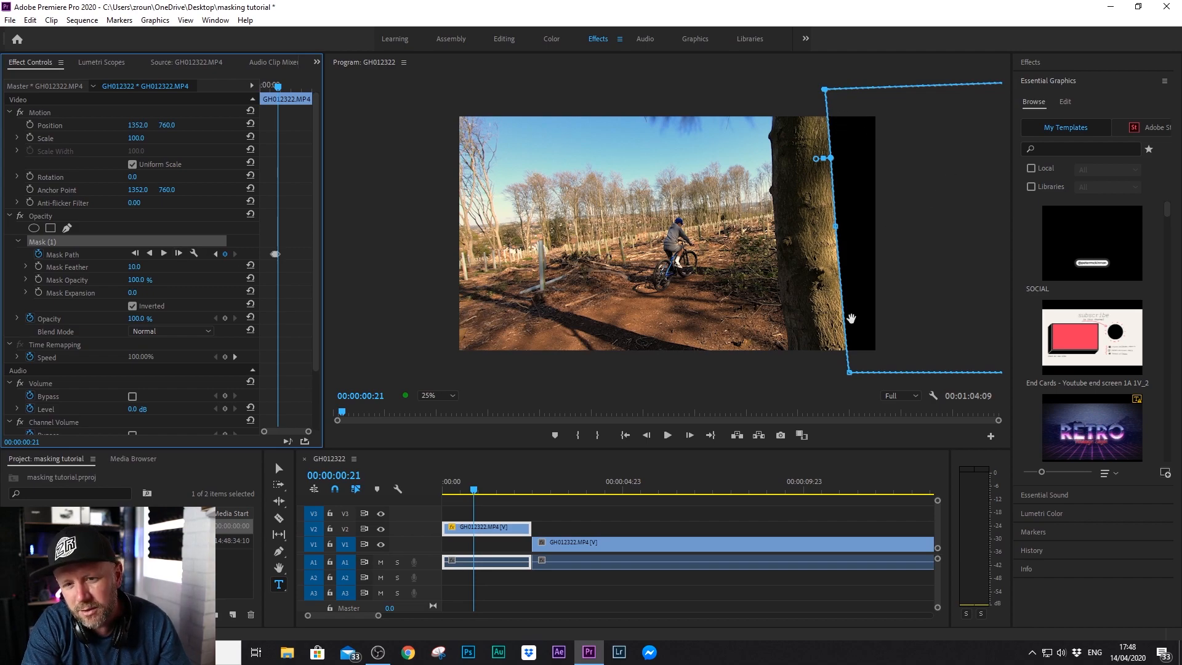
{"action": "left_click", "coordinate": [179, 253]}
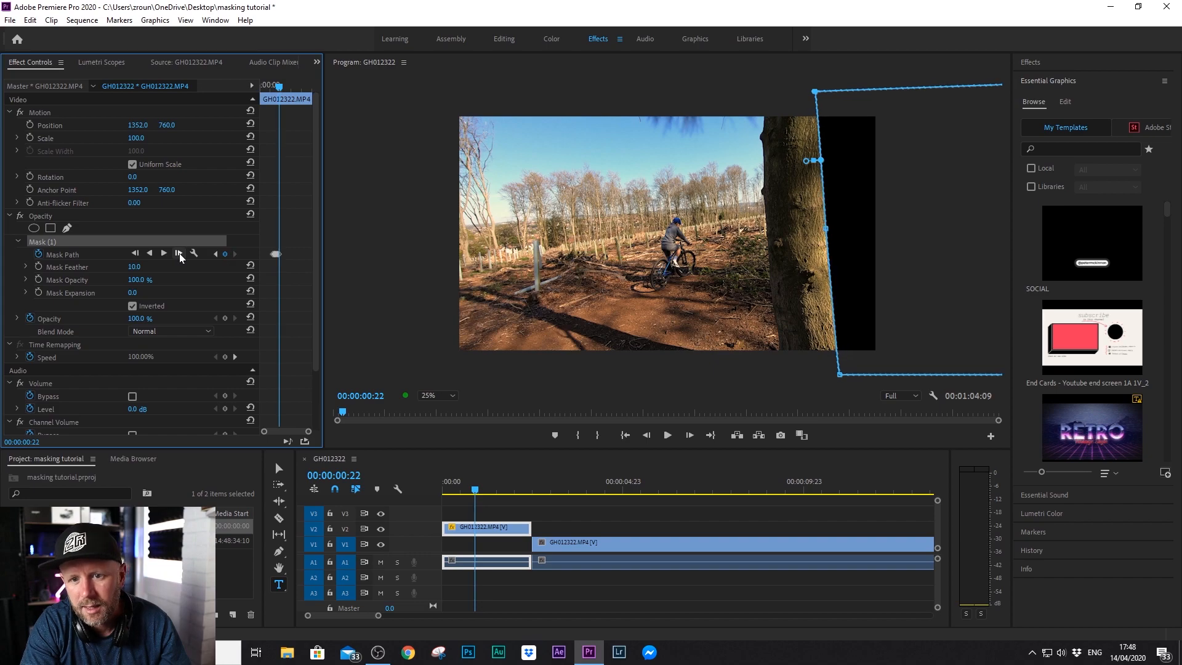
{"action": "left_click", "coordinate": [180, 254]}
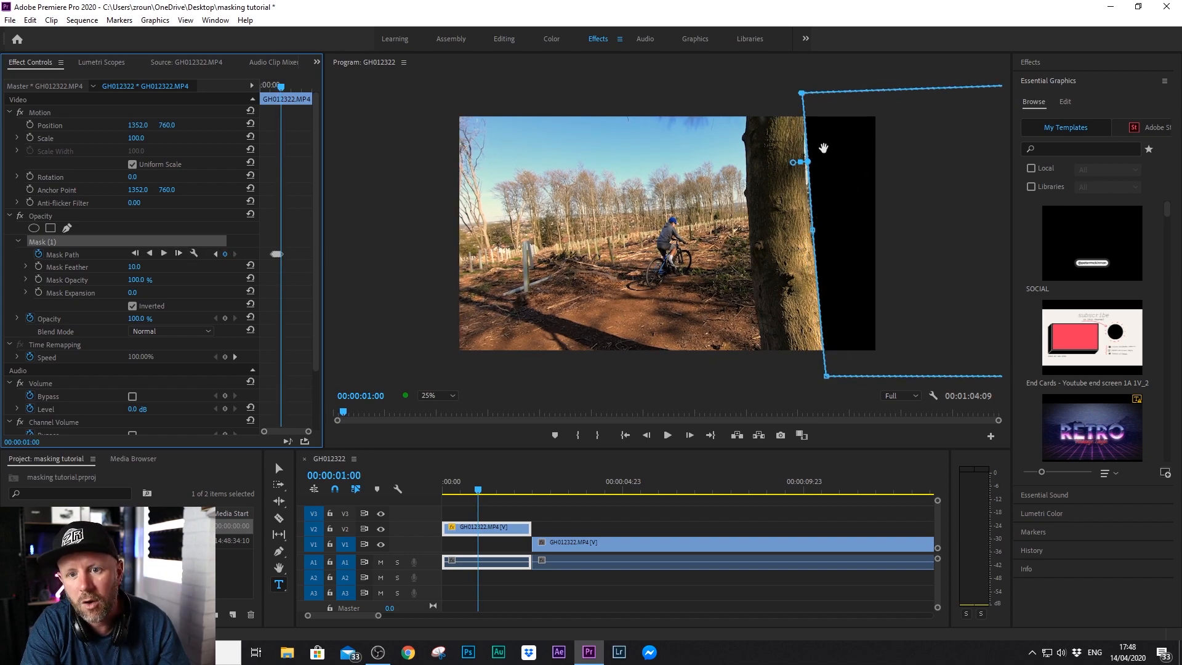
{"action": "left_click_drag", "start_coordinate": [813, 230], "coordinate": [803, 176]}
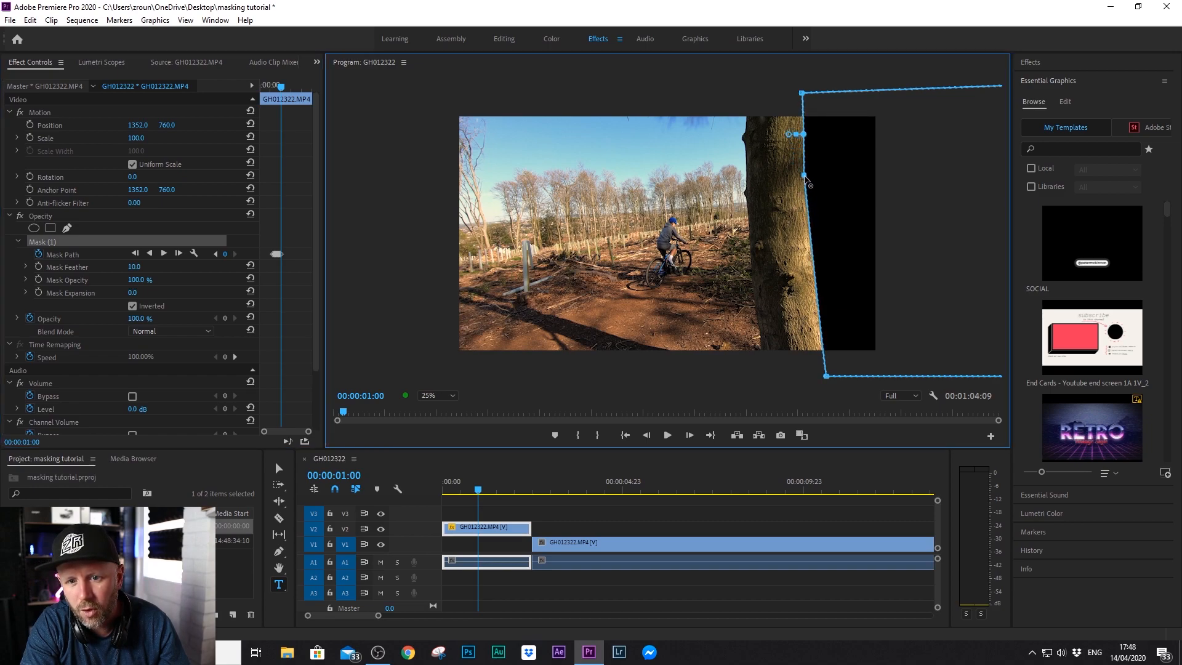
Track the mask frame by frame from 00:00:01:00 to 00:00:01:03, nudging it onto the trunk's edge at each frame.
{"action": "left_click", "coordinate": [179, 253]}
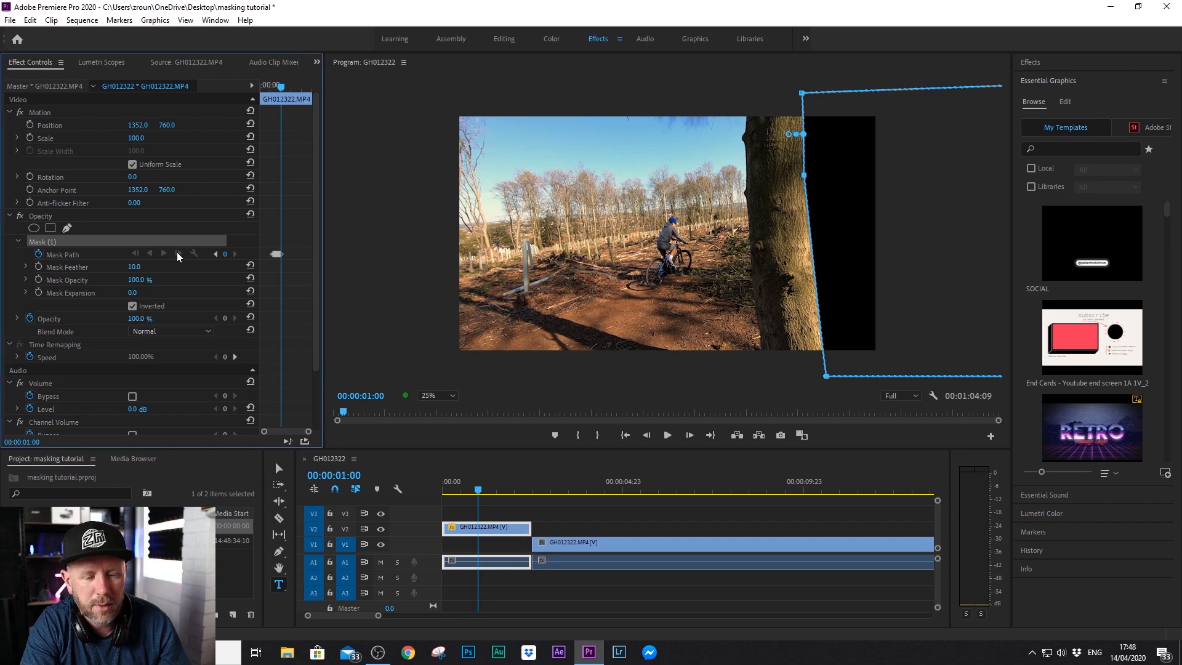
{"action": "left_click_drag", "start_coordinate": [851, 163], "coordinate": [846, 162]}
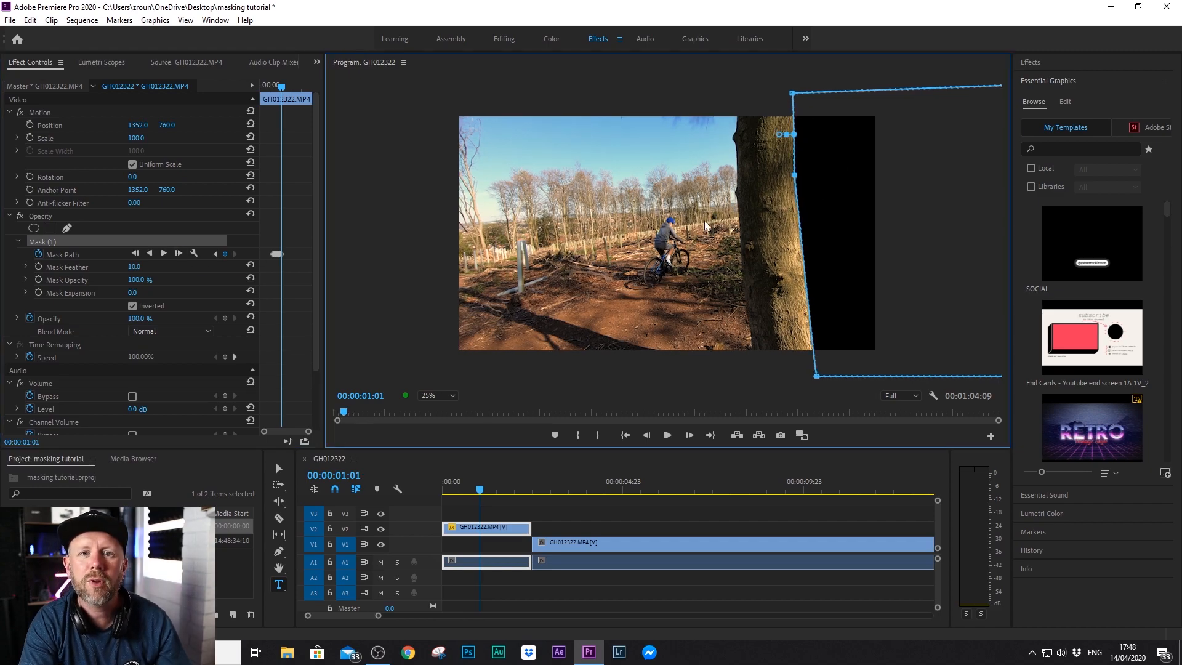
{"action": "left_click", "coordinate": [178, 253]}
{"action": "left_click_drag", "start_coordinate": [833, 153], "coordinate": [825, 154]}
{"action": "left_click", "coordinate": [178, 254]}
{"action": "left_click_drag", "start_coordinate": [823, 164], "coordinate": [817, 167]}
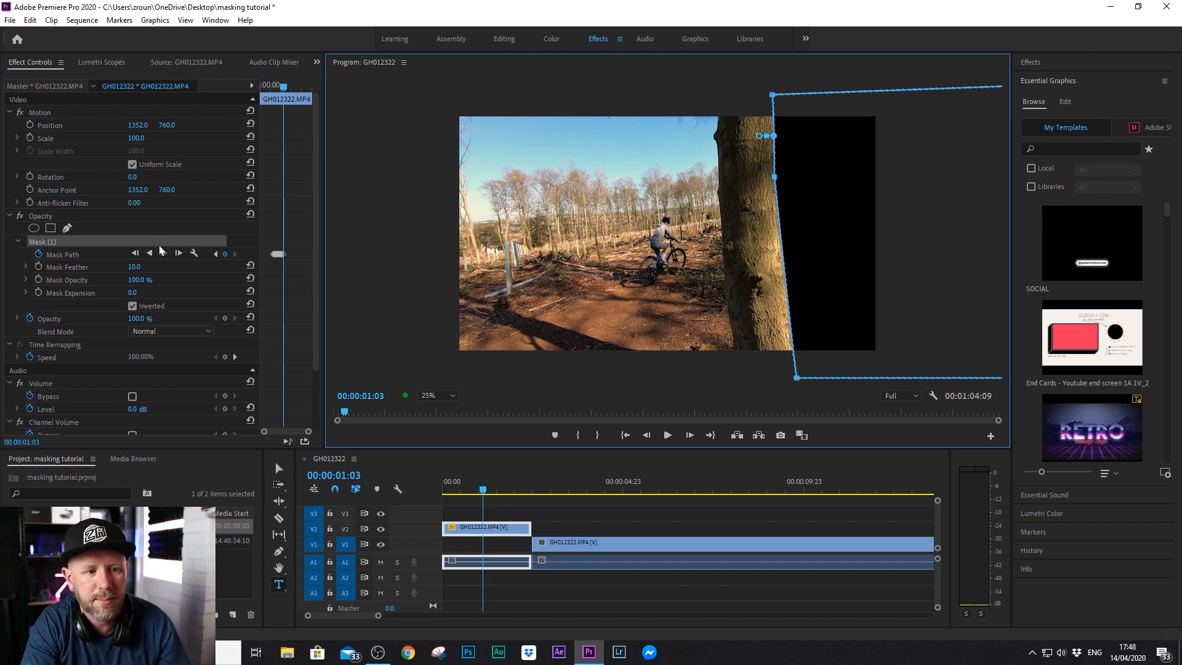
Track the mask frame by frame from 00:00:01:03 to 00:00:01:09, nudging it back onto the trunk's edge where it drifts.
{"action": "left_click", "coordinate": [185, 254]}
{"action": "left_click", "coordinate": [830, 197]}
{"action": "left_click_drag", "start_coordinate": [830, 196], "coordinate": [823, 194]}
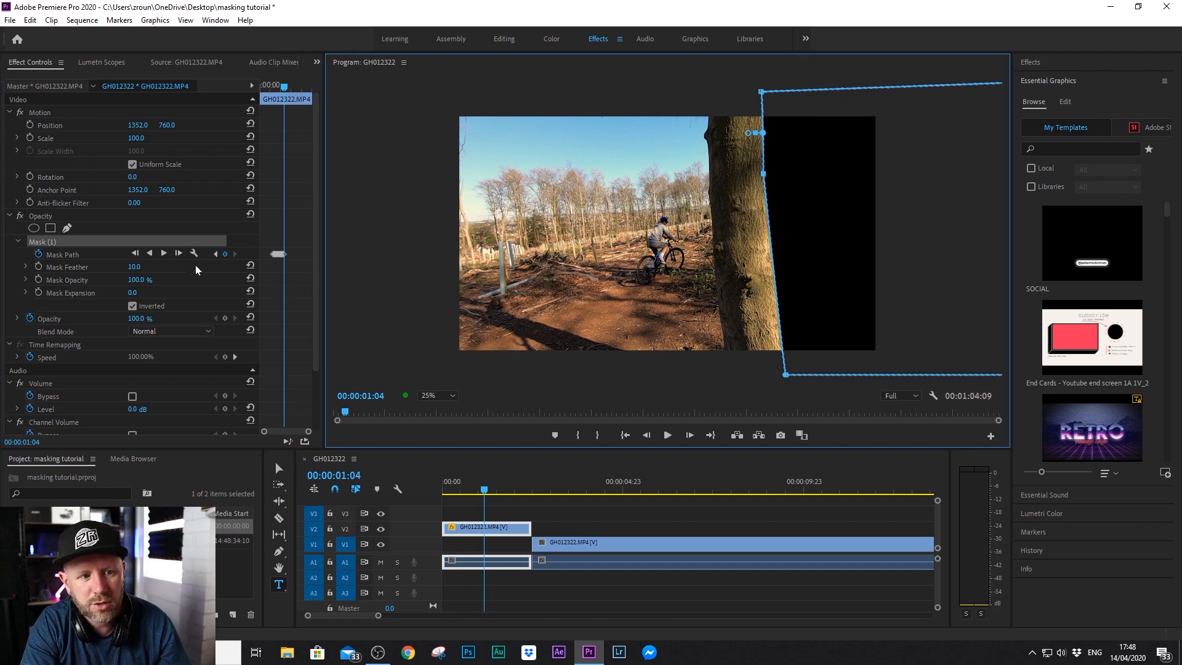
{"action": "left_click", "coordinate": [178, 253]}
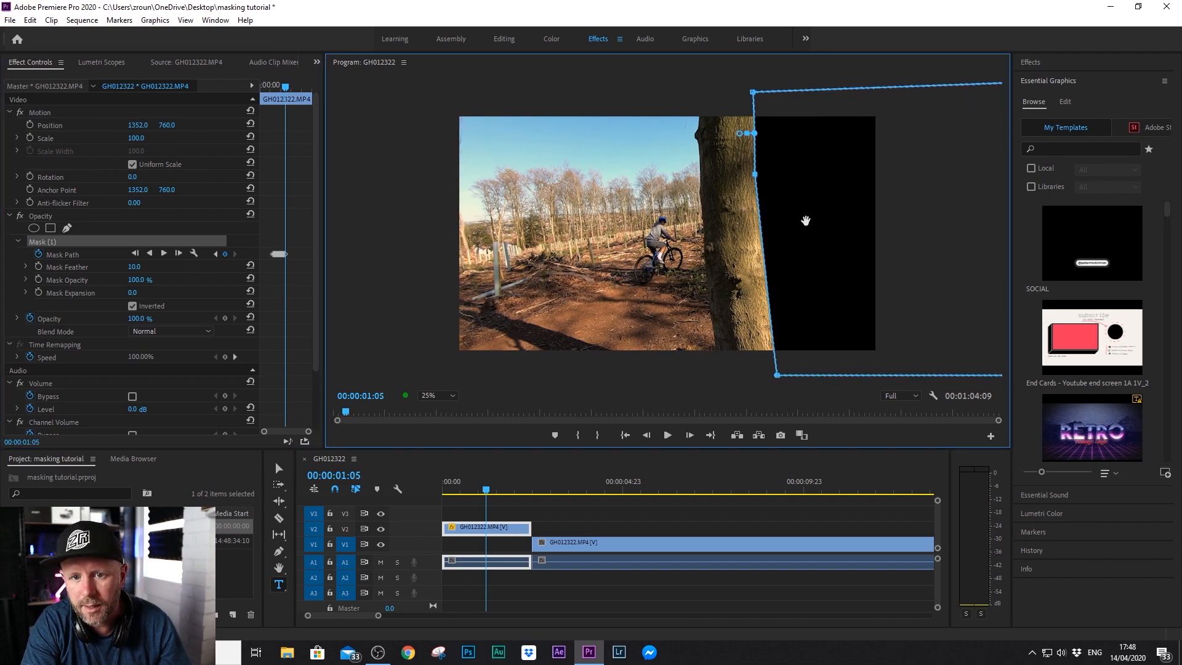
{"action": "left_click", "coordinate": [178, 253]}
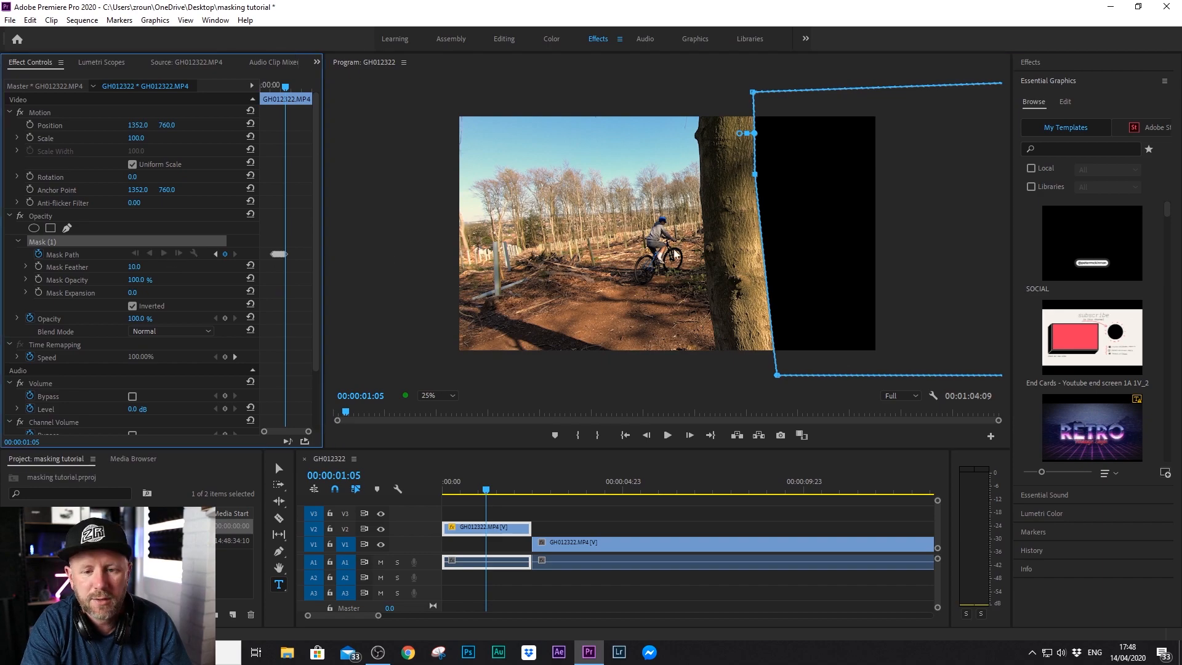
{"action": "left_click_drag", "start_coordinate": [842, 200], "coordinate": [837, 200]}
{"action": "left_click", "coordinate": [179, 253]}
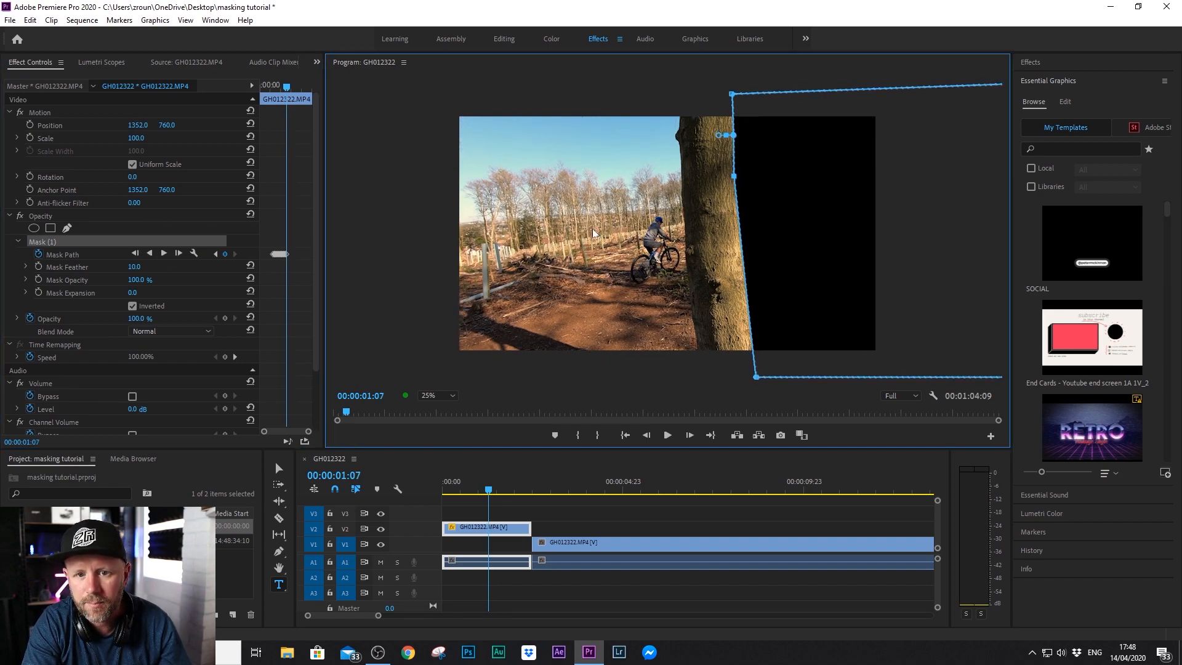
{"action": "left_click", "coordinate": [177, 253]}
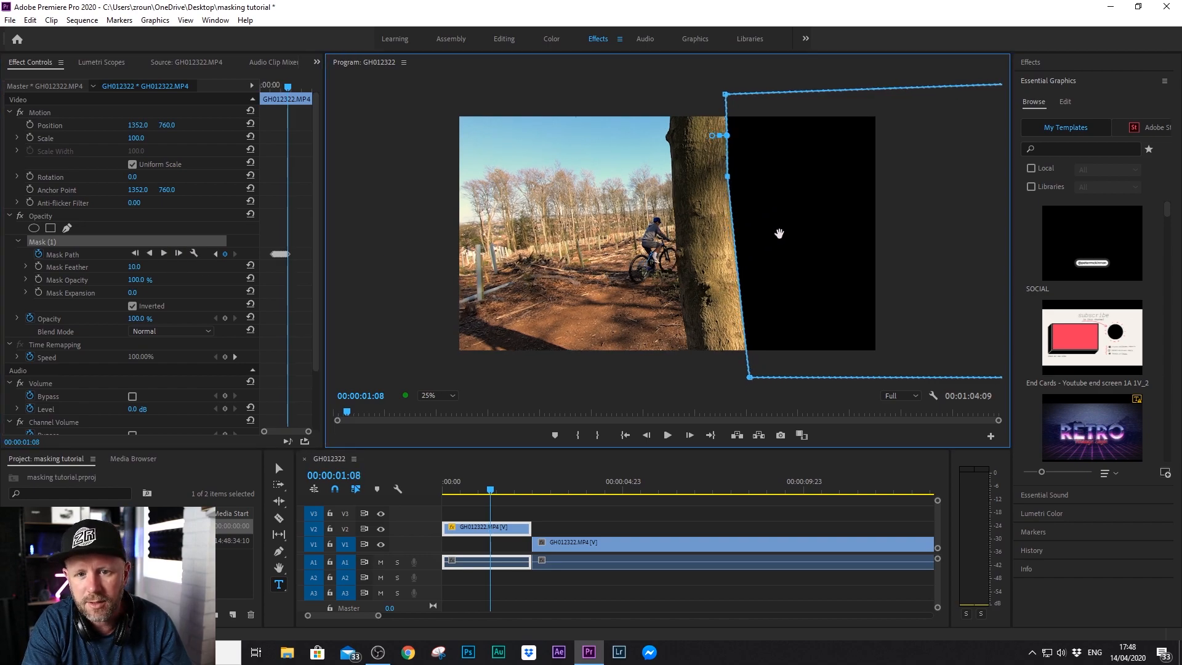
{"action": "left_click", "coordinate": [178, 253]}
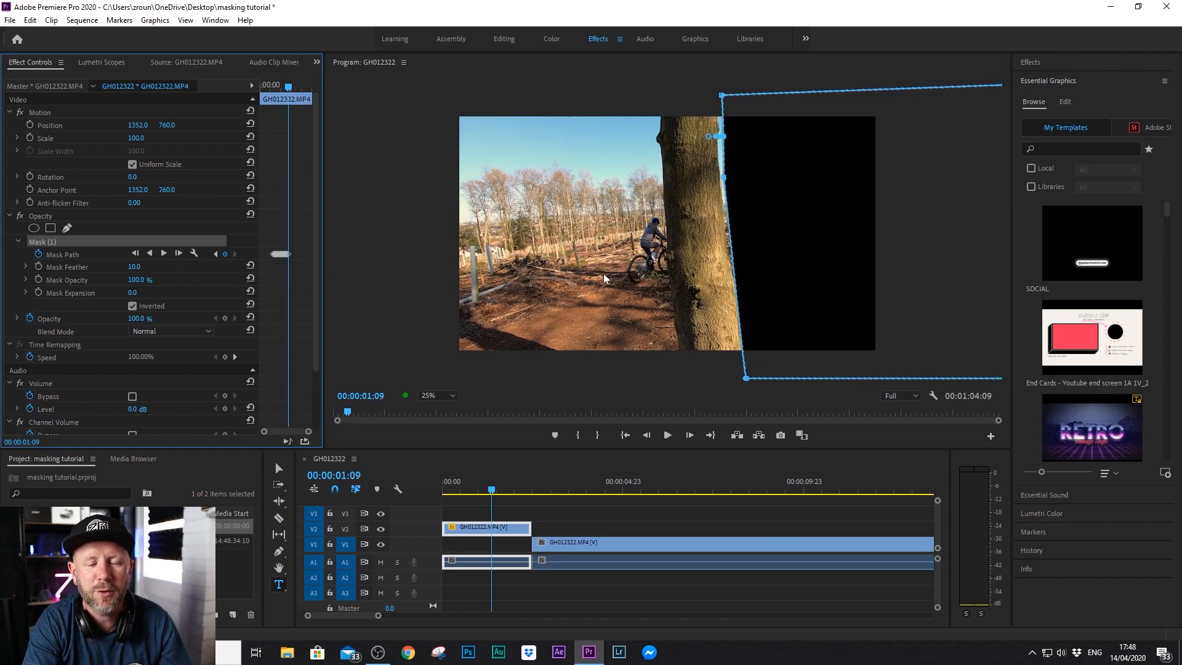
Continue tracking the mask frame by frame to 00:00:02:09, until it covers the whole picture.
{"action": "left_click", "coordinate": [179, 252]}
{"action": "left_click", "coordinate": [179, 252]}
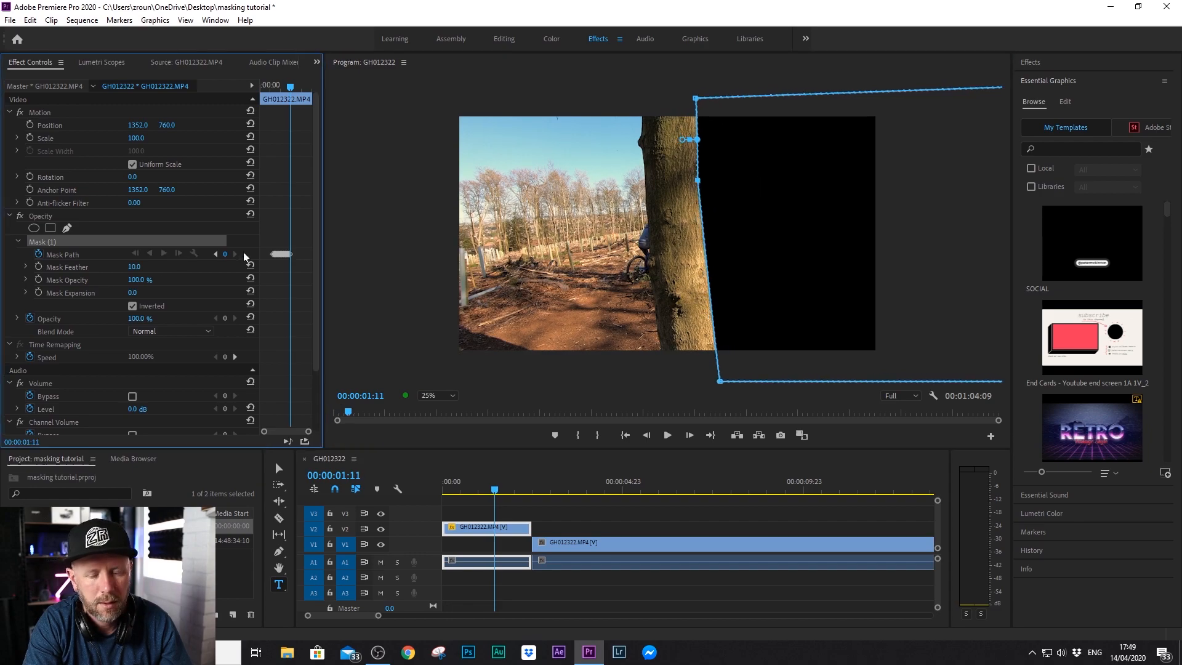
{"action": "left_click", "coordinate": [179, 252]}
{"action": "left_click", "coordinate": [181, 253]}
{"action": "left_click", "coordinate": [180, 253]}
{"action": "left_click", "coordinate": [179, 253]}
{"action": "left_click", "coordinate": [179, 253]}
{"action": "left_click", "coordinate": [178, 253]}
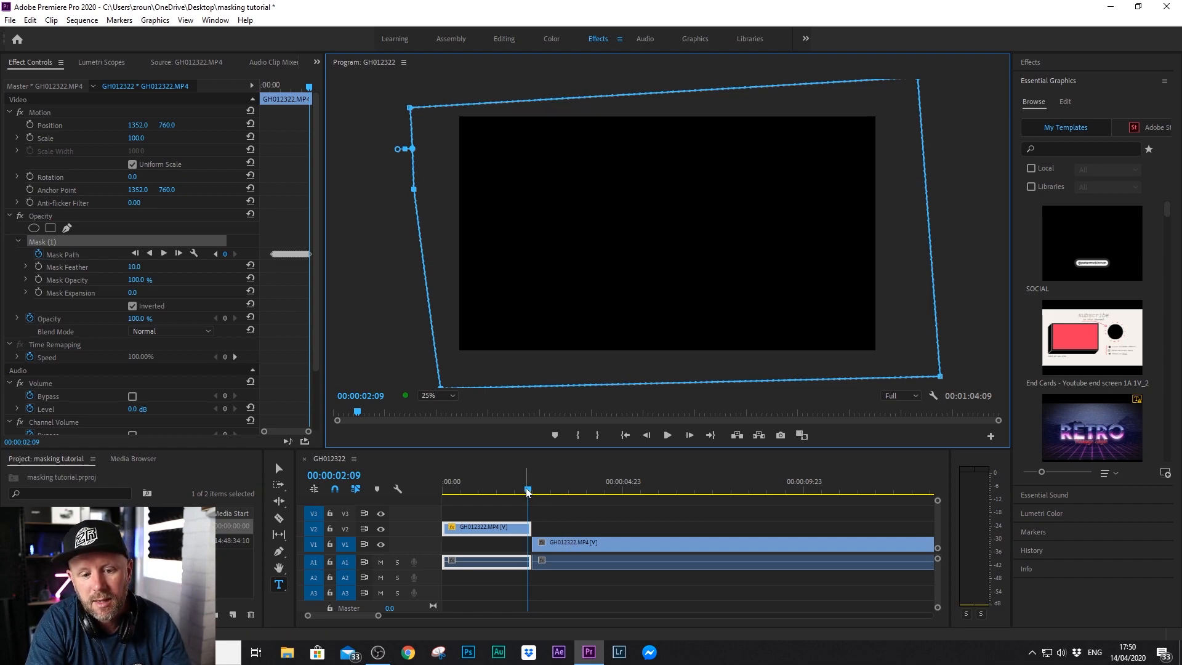
Cut the V1 clip at 00:00:29:03 and delete the section before the cut.
{"action": "left_click_drag", "start_coordinate": [528, 492], "coordinate": [892, 489]}
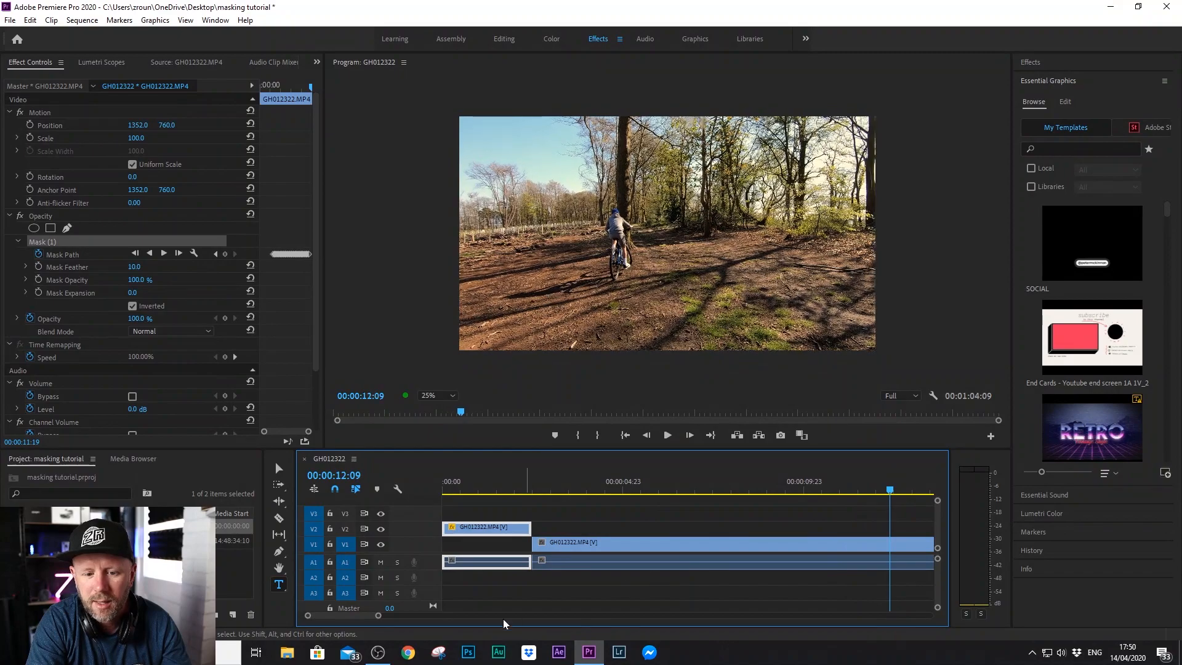
{"action": "left_click_drag", "start_coordinate": [378, 615], "coordinate": [471, 617]}
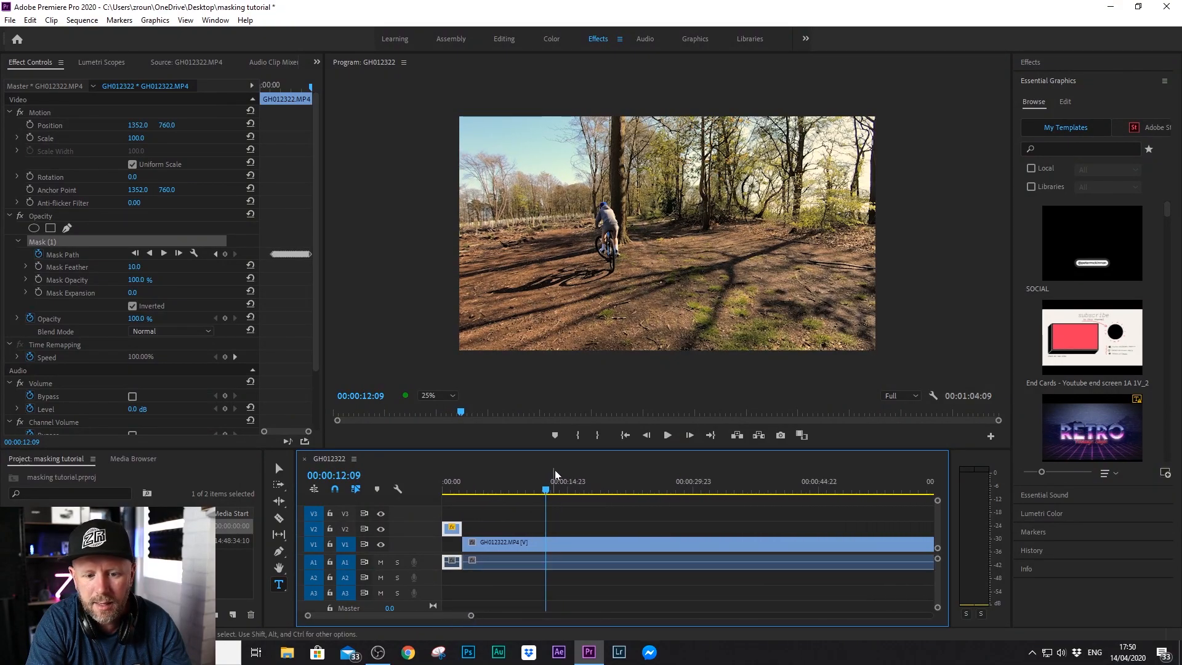
{"action": "left_click_drag", "start_coordinate": [551, 493], "coordinate": [689, 496]}
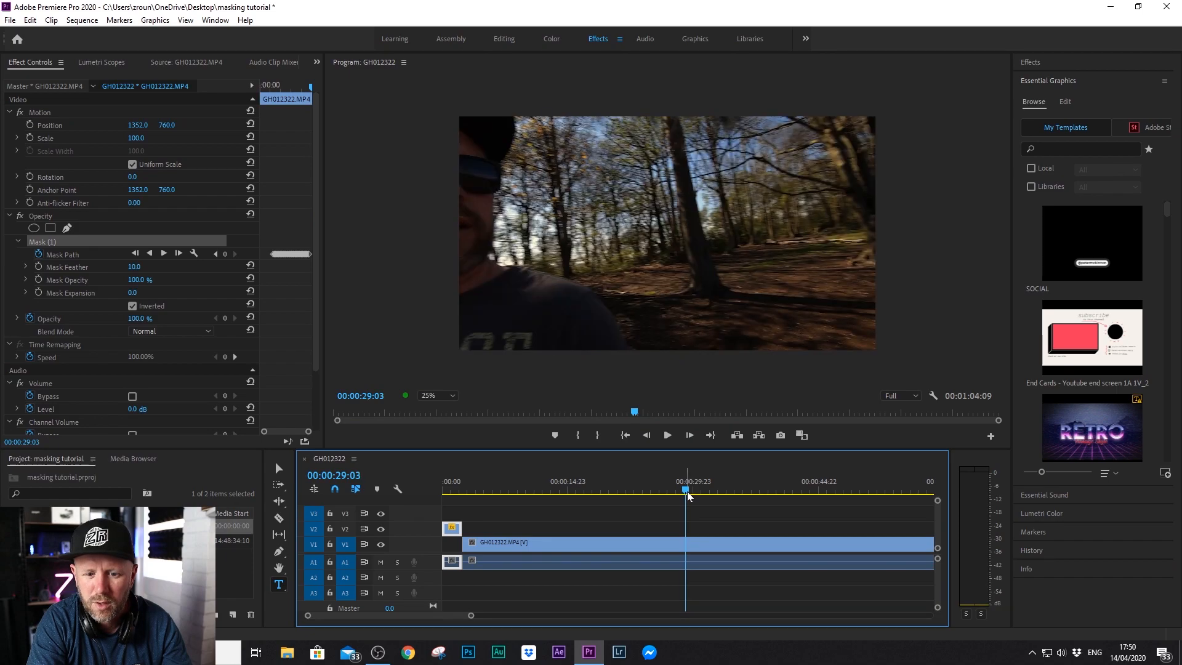
{"action": "key", "text": "c"}
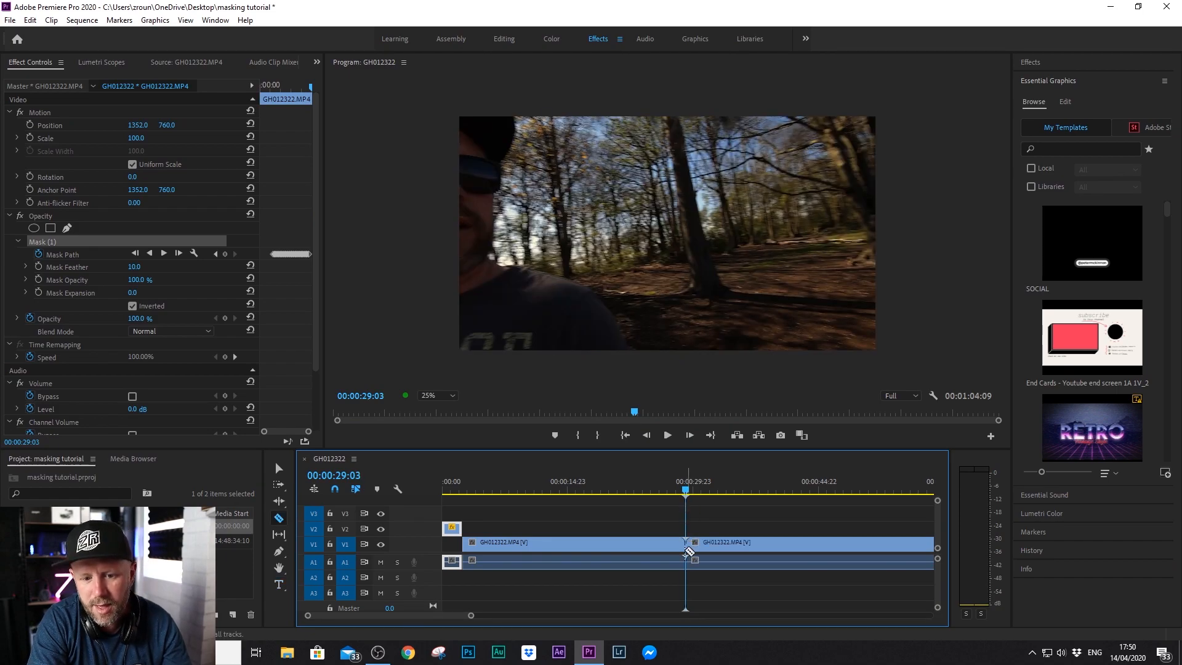
{"action": "key", "text": "t"}
{"action": "left_click", "coordinate": [583, 546]}
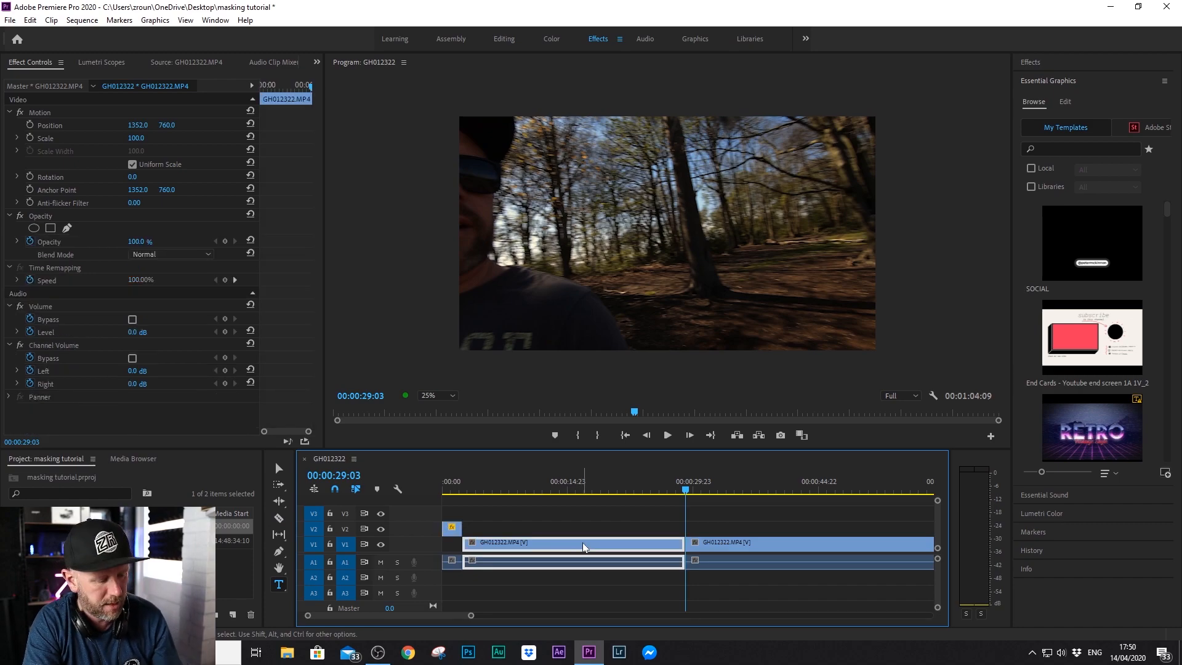
{"action": "key", "text": "Delete"}
Move the remaining V1 clip to the start of the sequence, directly beneath the masked clip.
{"action": "left_click_drag", "start_coordinate": [716, 544], "coordinate": [505, 543]}
{"action": "left_click_drag", "start_coordinate": [687, 492], "coordinate": [606, 492]}
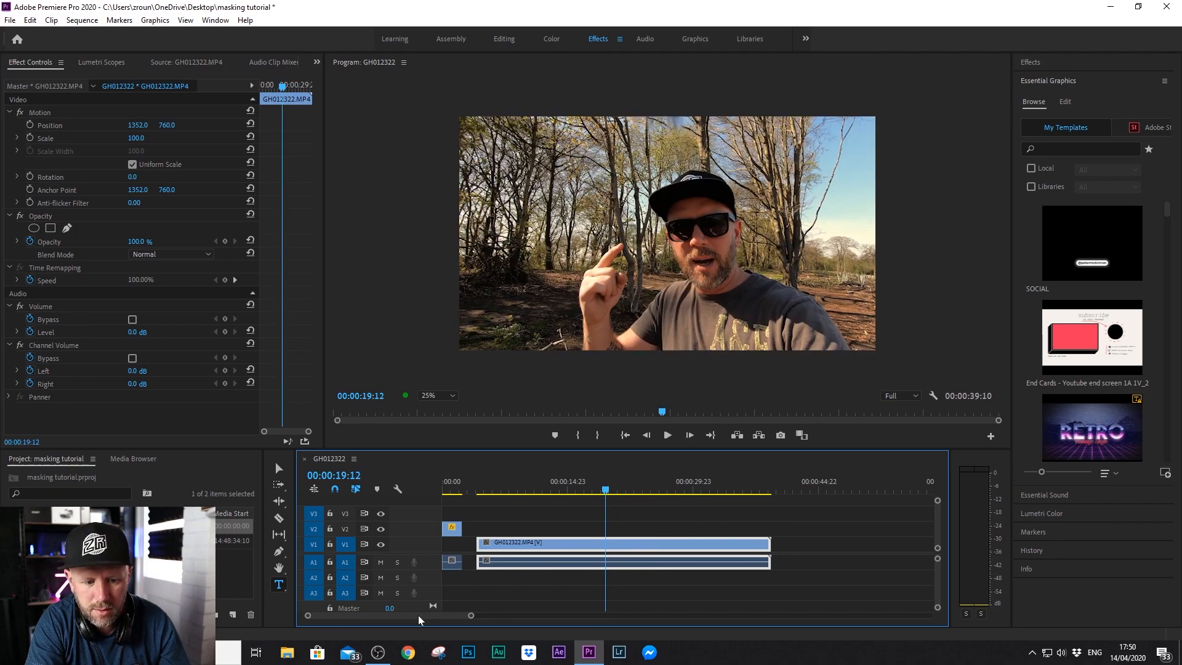
{"action": "mouse_move", "coordinate": [471, 614]}
{"action": "left_mouse_down"}
{"action": "mouse_move", "coordinate": [430, 616]}
{"action": "mouse_move", "coordinate": [501, 615]}
{"action": "mouse_move", "coordinate": [469, 618]}
{"action": "left_mouse_up"}
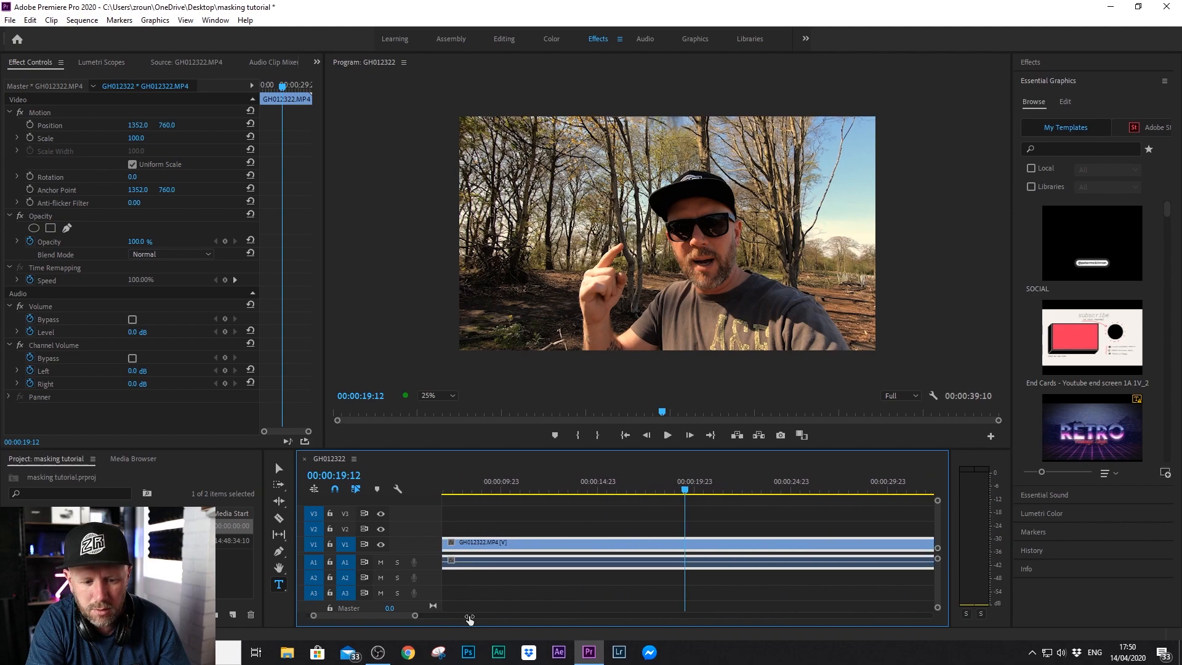
{"action": "scroll", "coordinate": [382, 618], "scroll_direction": "up", "scroll_amount": 3}
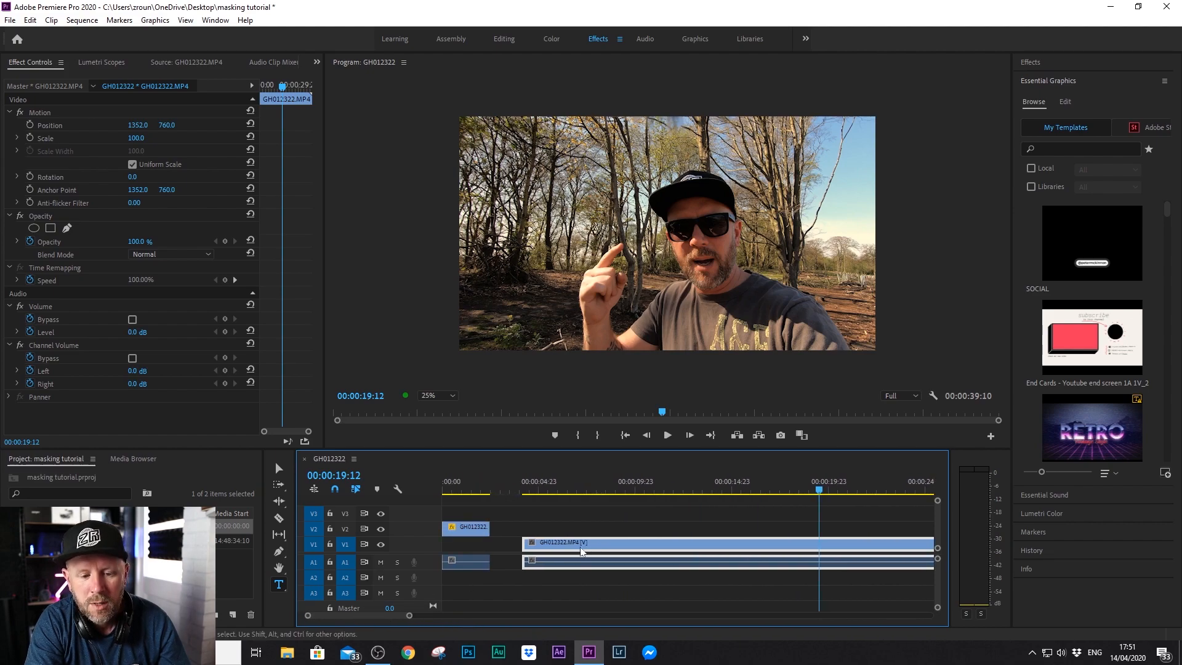
{"action": "left_click_drag", "start_coordinate": [573, 546], "coordinate": [495, 546]}
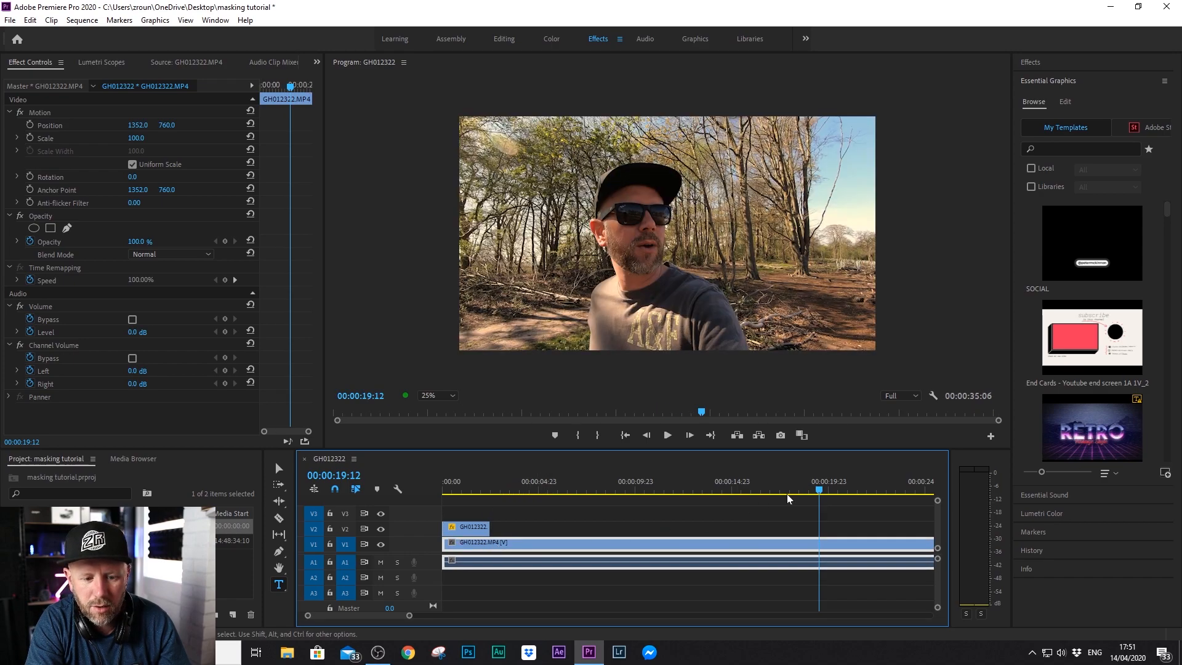
Expand the Audio 1 and Video 1 tracks and make the timeline area taller.
{"action": "left_click_drag", "start_coordinate": [819, 492], "coordinate": [667, 500]}
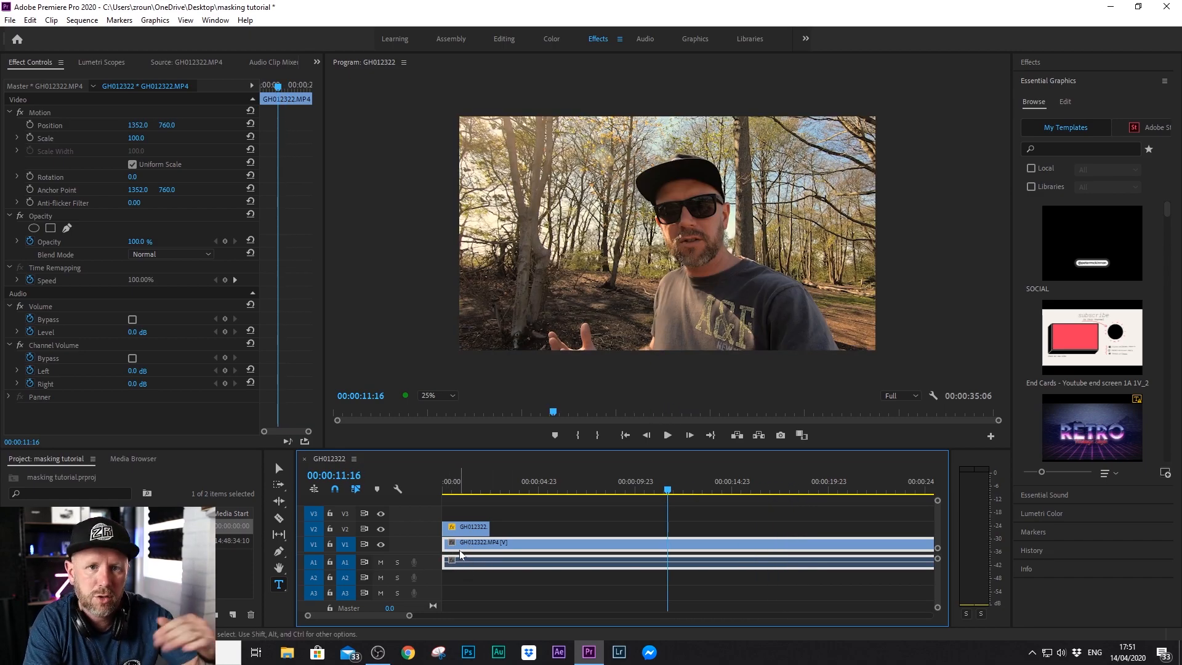
{"action": "left_click_drag", "start_coordinate": [670, 490], "coordinate": [536, 512]}
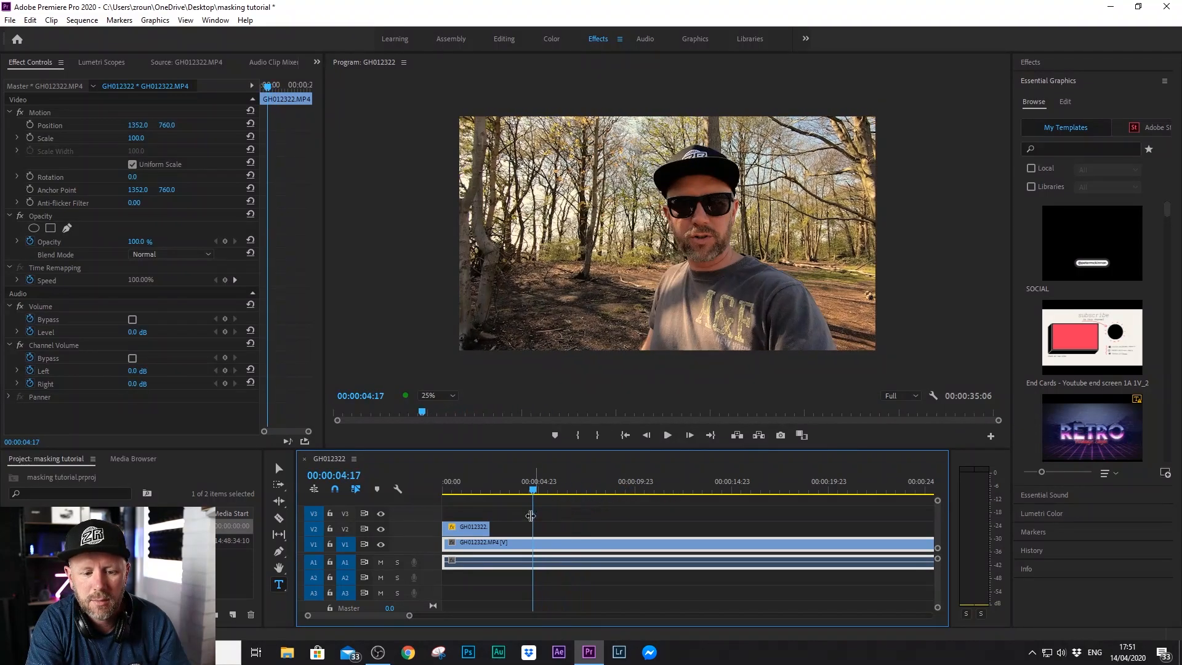
{"action": "double_click", "coordinate": [435, 565]}
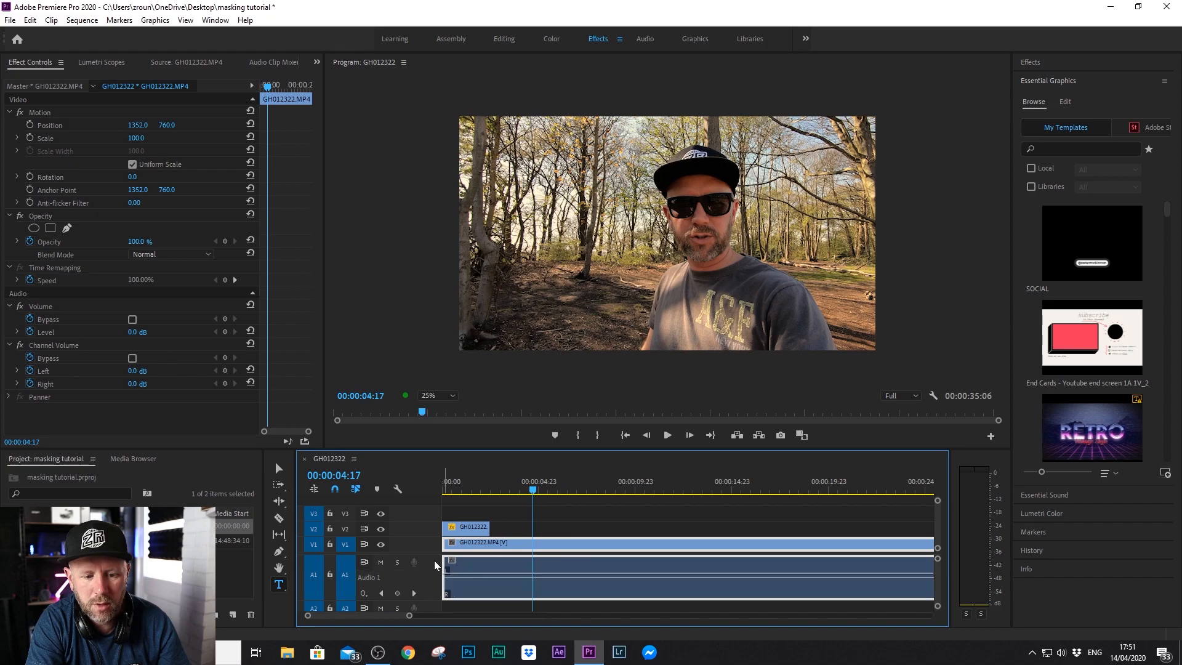
{"action": "double_click", "coordinate": [435, 544]}
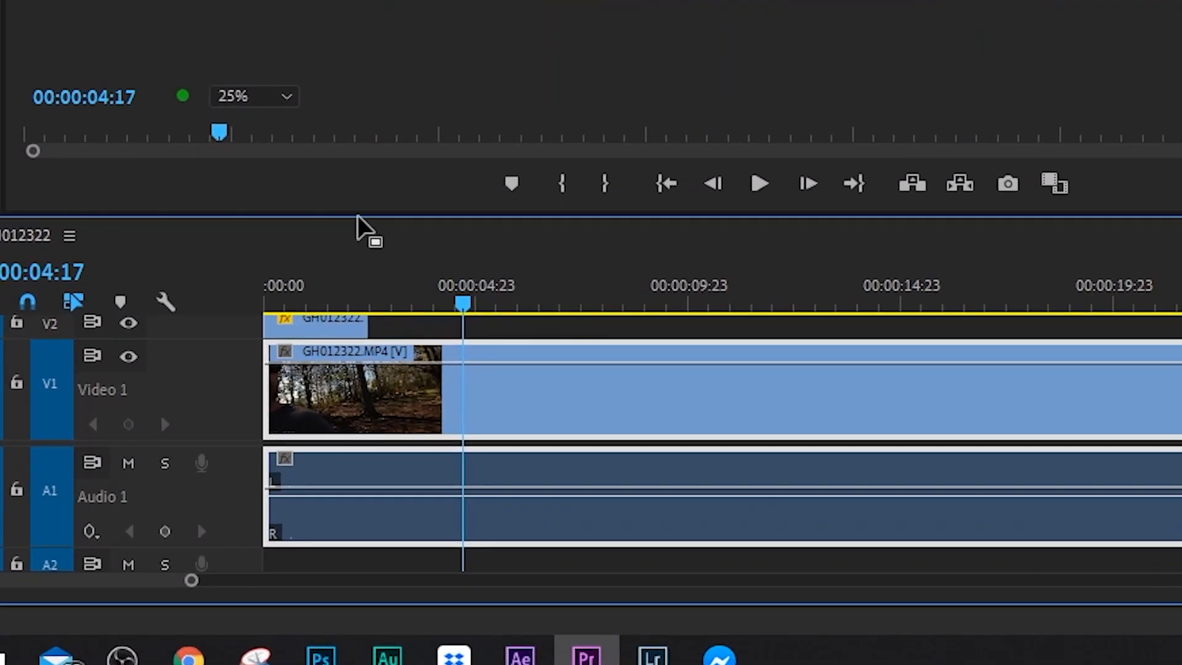
{"action": "left_click_drag", "start_coordinate": [357, 216], "coordinate": [356, 3]}
Fade in the lower clip's audio with volume keyframes at its start and at 00:00:02:11, lowering the first one to the bottom.
{"action": "left_click_drag", "start_coordinate": [468, 18], "coordinate": [370, 46]}
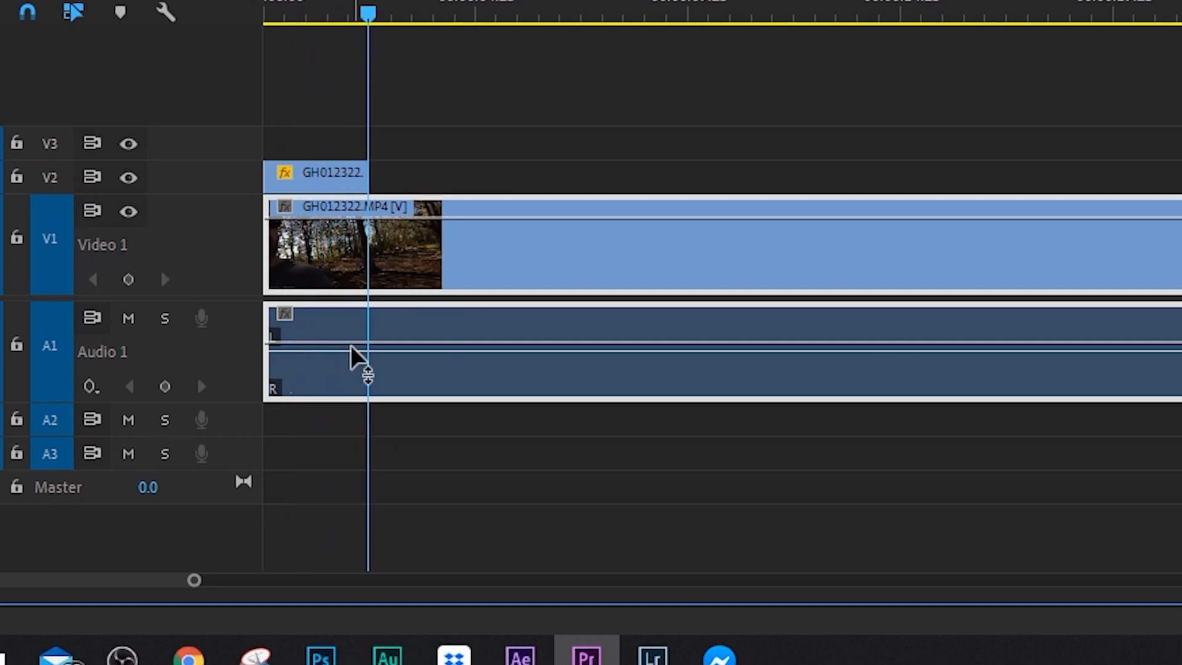
{"action": "left_click", "coordinate": [367, 344], "text": "ctrl"}
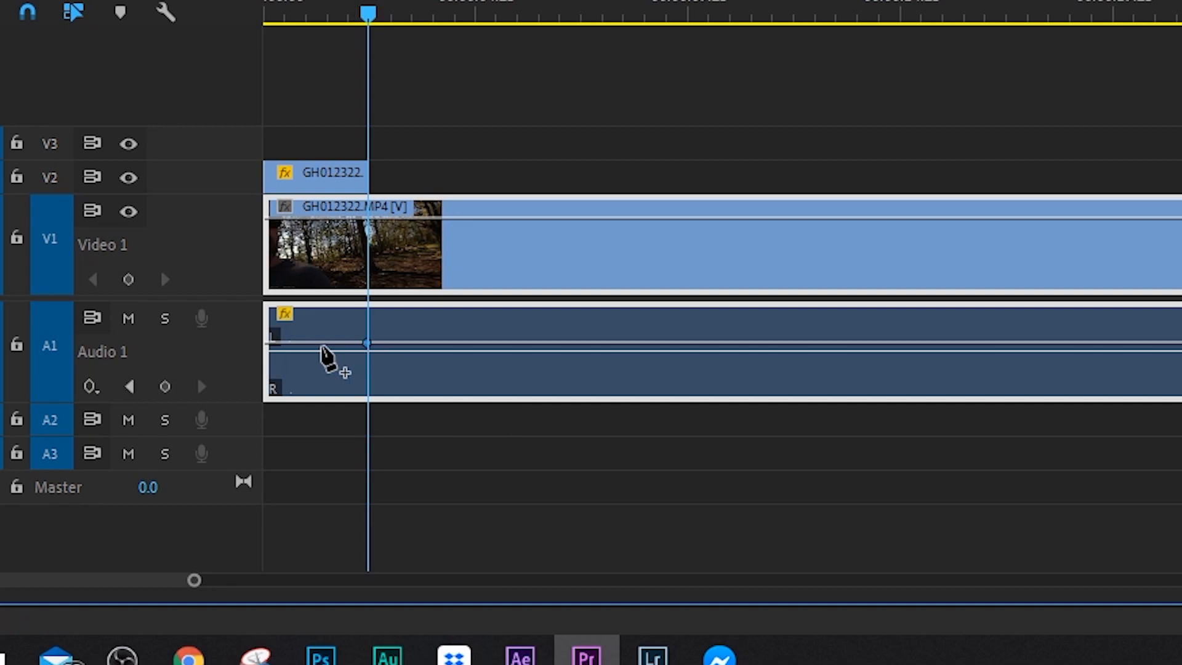
{"action": "left_click", "coordinate": [273, 346], "text": "ctrl"}
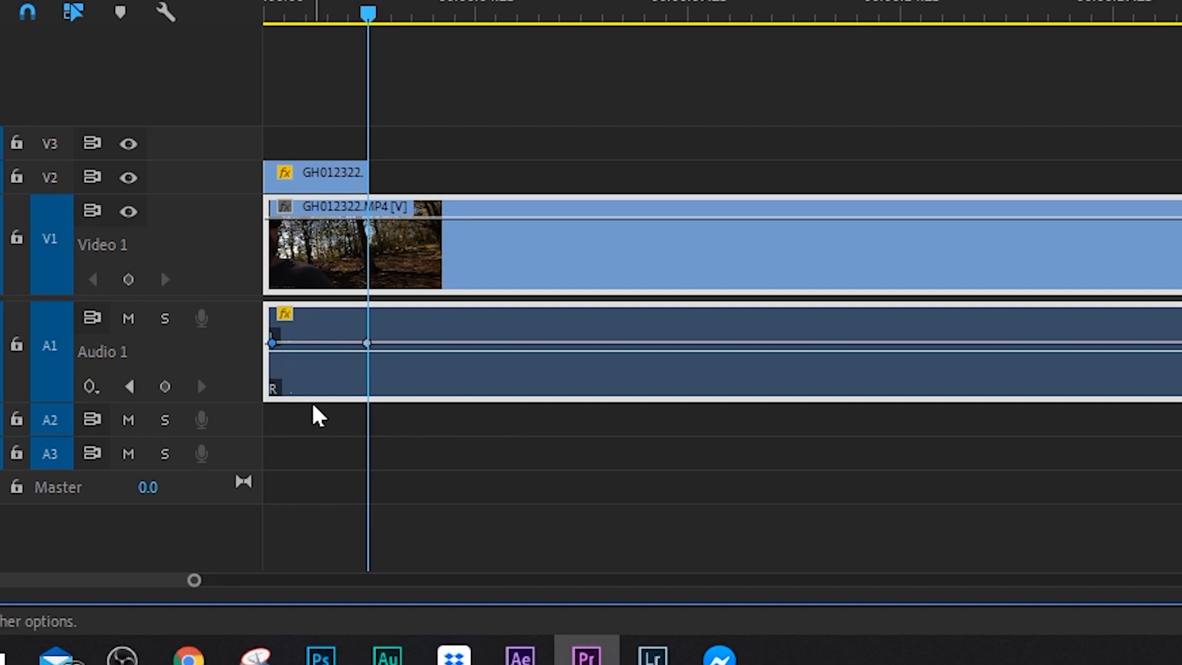
{"action": "left_click_drag", "start_coordinate": [273, 346], "coordinate": [270, 391]}
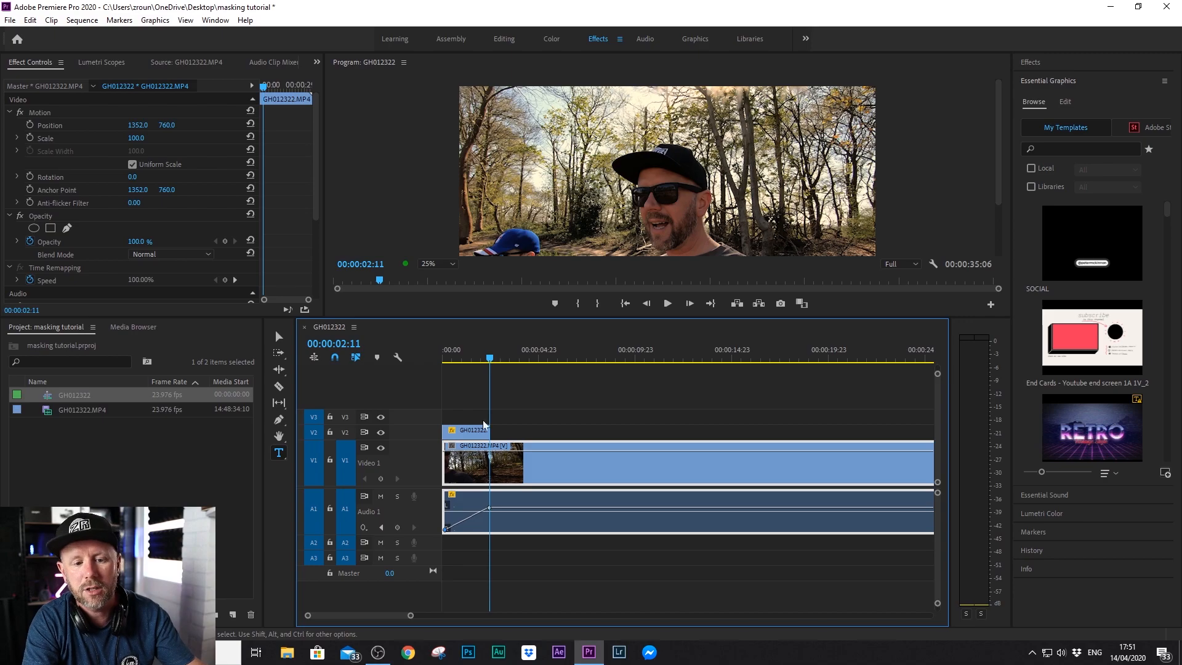
Expand the Video 2 track, enlarge the preview area and check the trunk wipe at 00:00:01:13.
{"action": "double_click", "coordinate": [437, 436]}
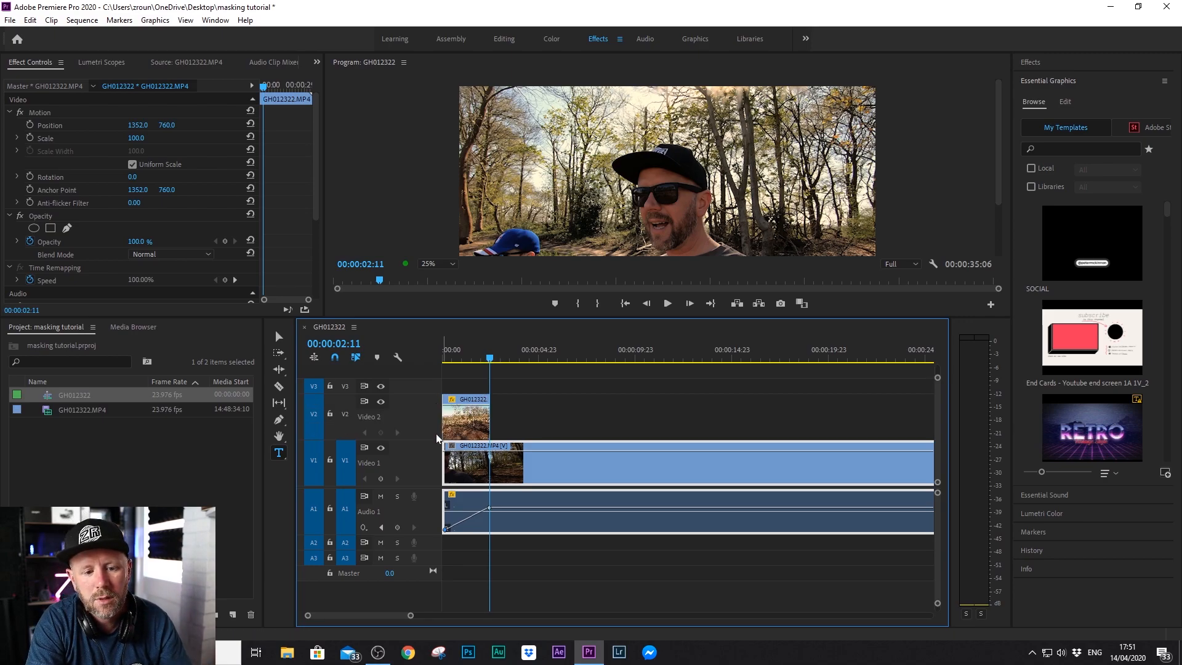
{"action": "left_click_drag", "start_coordinate": [481, 359], "coordinate": [481, 360]}
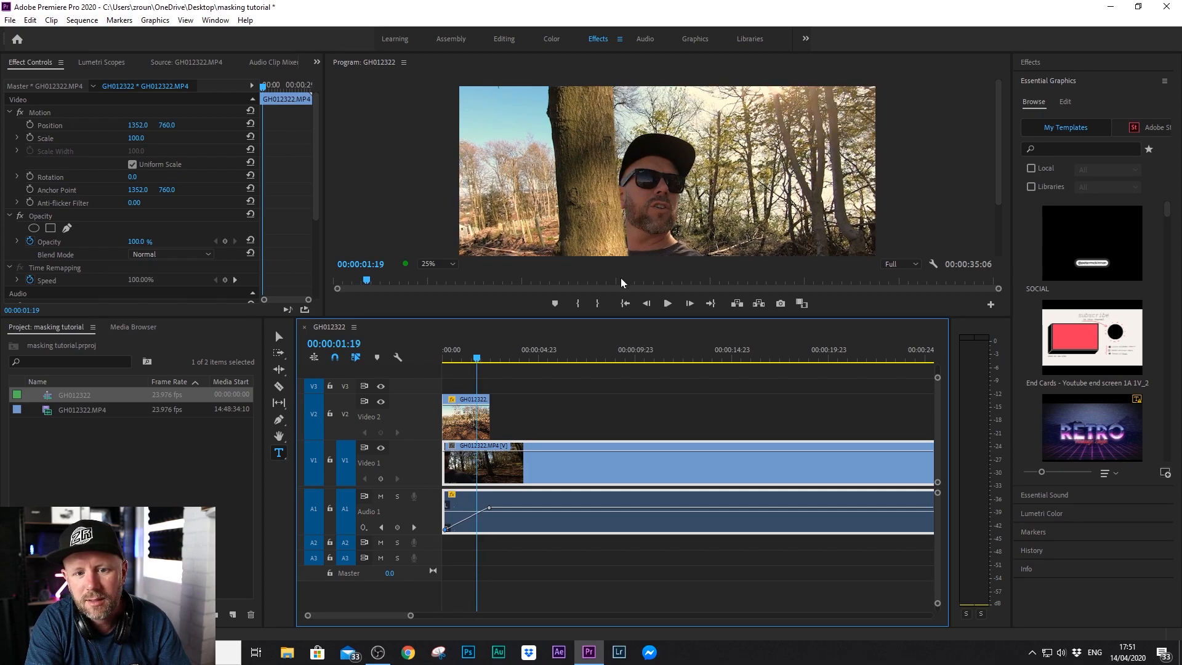
{"action": "left_click_drag", "start_coordinate": [616, 320], "coordinate": [590, 438]}
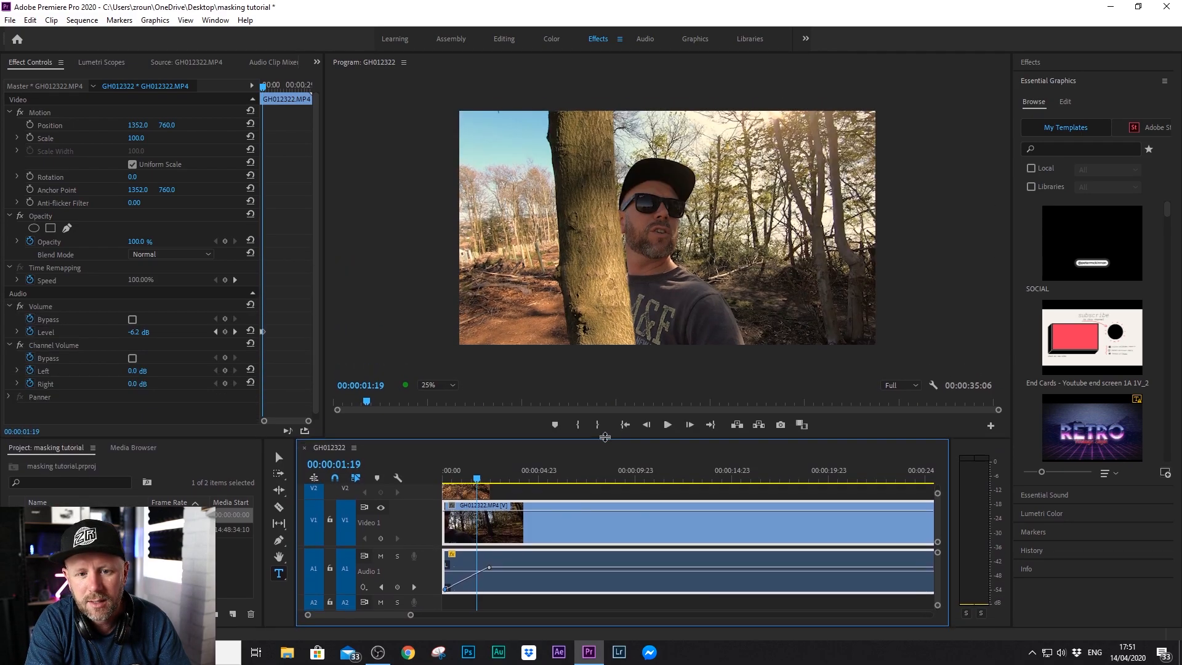
{"action": "mouse_move", "coordinate": [485, 484]}
{"action": "left_mouse_down"}
{"action": "mouse_move", "coordinate": [447, 483]}
{"action": "mouse_move", "coordinate": [492, 473]}
{"action": "mouse_move", "coordinate": [471, 480]}
{"action": "left_mouse_up"}
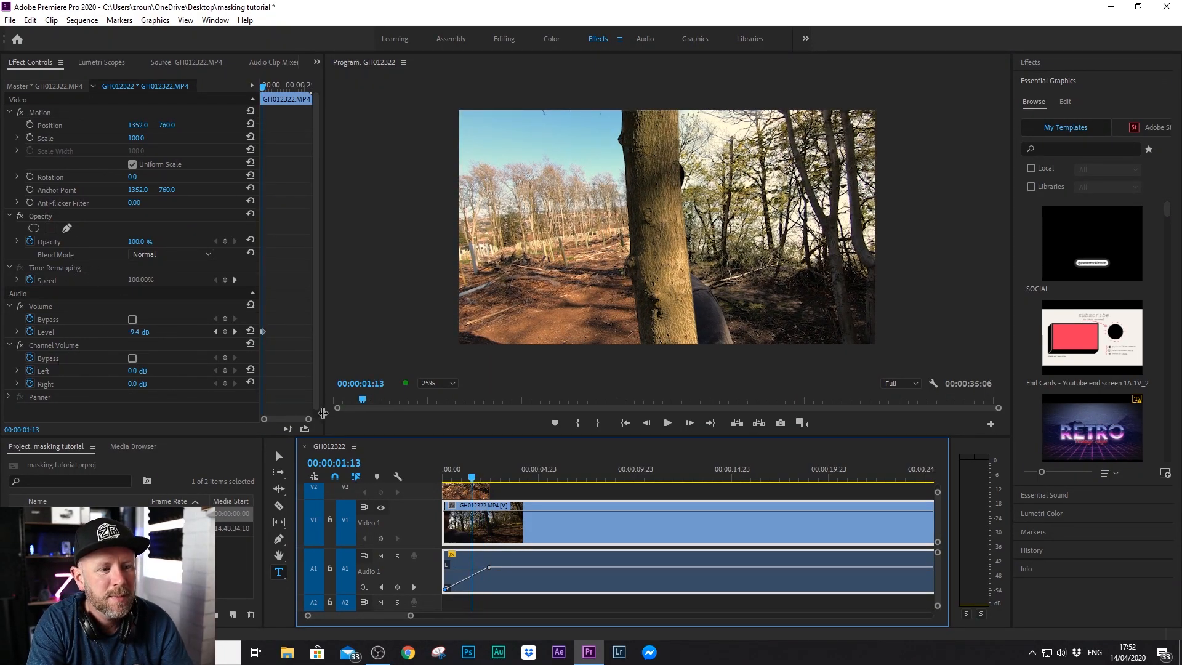
Select the masked clip on V2, make the timeline area taller and set the preview zoom to Fit.
{"action": "left_click", "coordinate": [481, 495]}
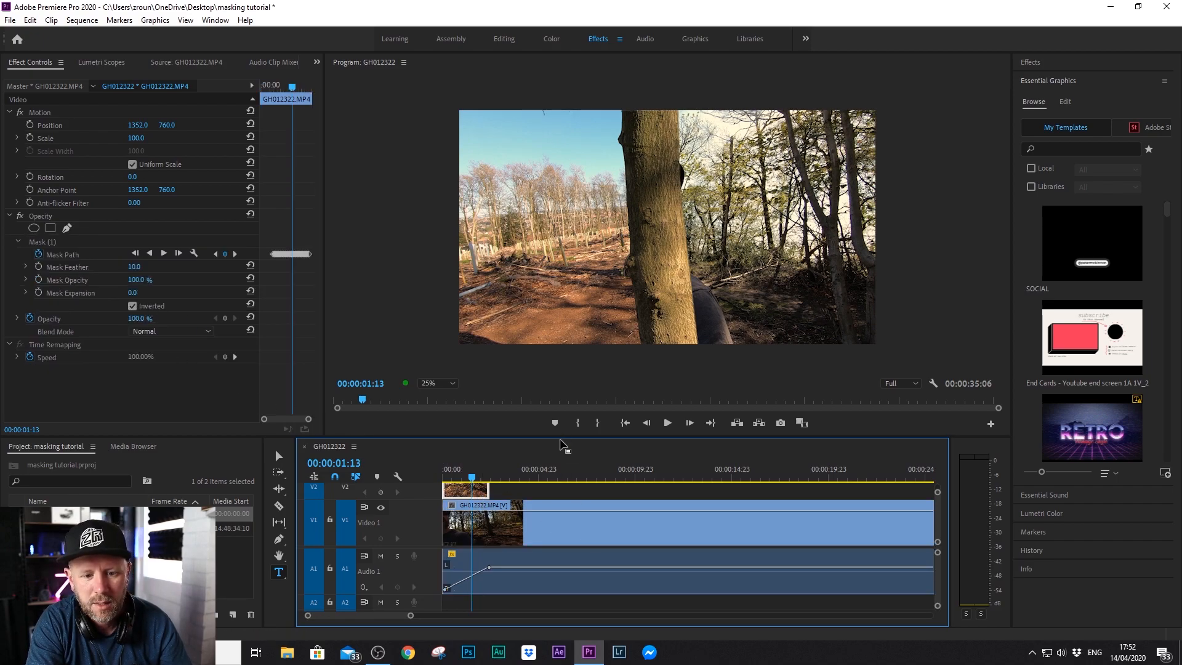
{"action": "left_click_drag", "start_coordinate": [561, 445], "coordinate": [447, 334]}
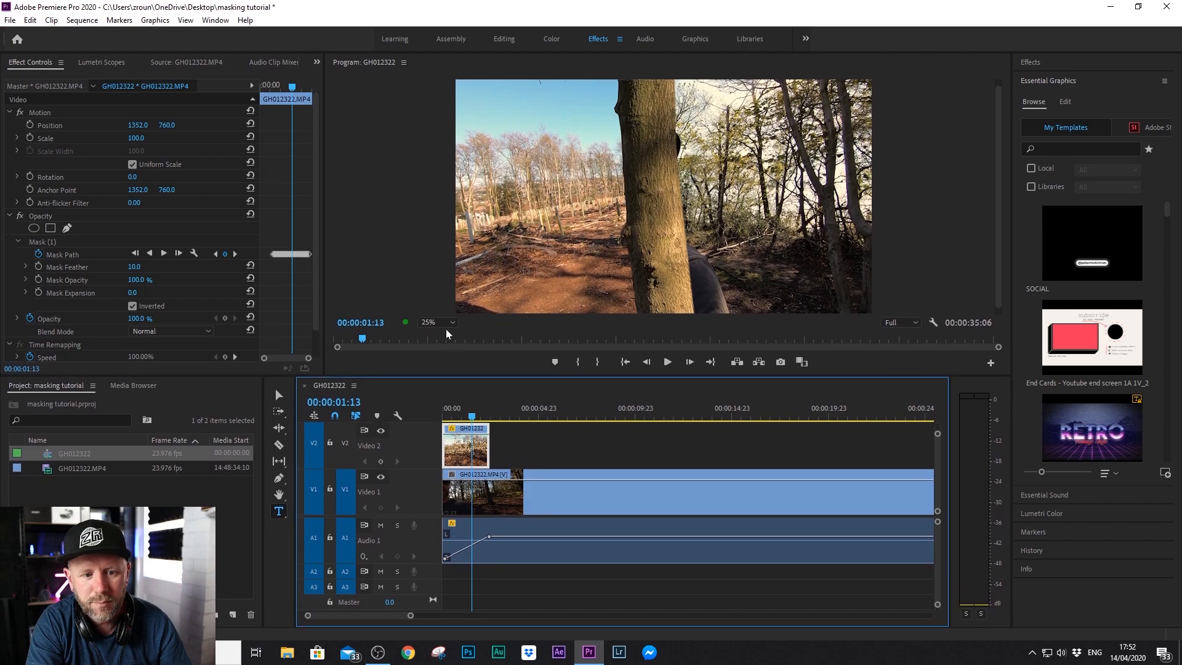
{"action": "left_click", "coordinate": [445, 323]}
{"action": "left_click", "coordinate": [439, 331]}
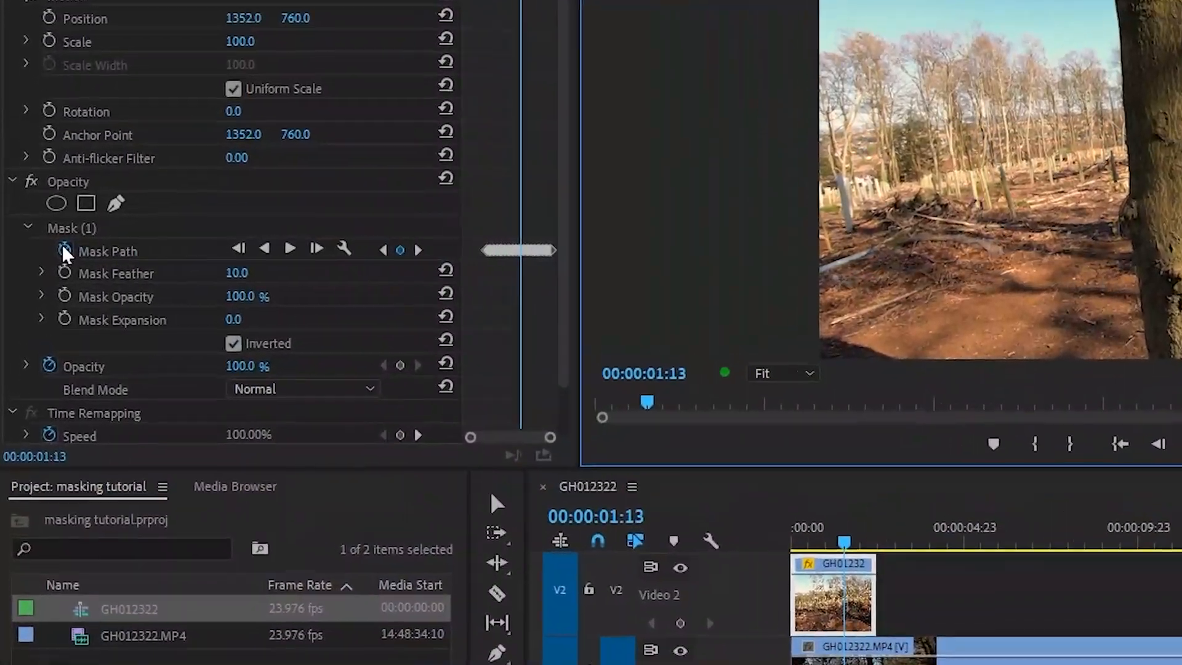
Set the Mask Feather of Mask (1) to 51.0 to soften the trunk edge.
{"action": "left_click", "coordinate": [39, 242]}
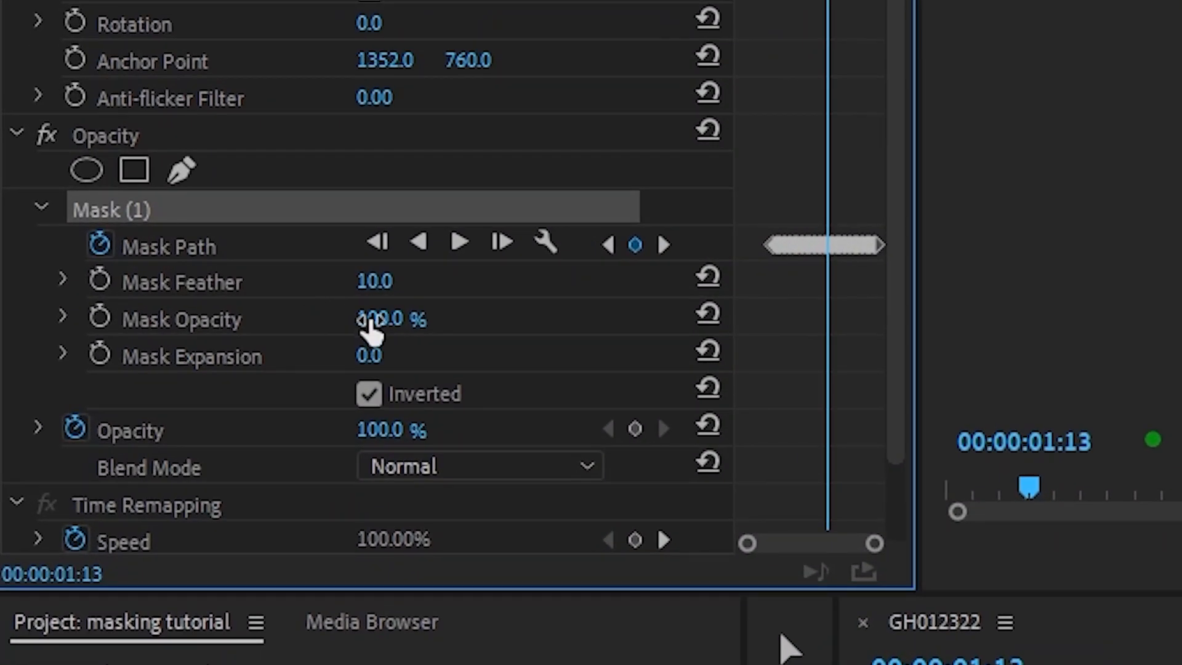
{"action": "left_click", "coordinate": [378, 280]}
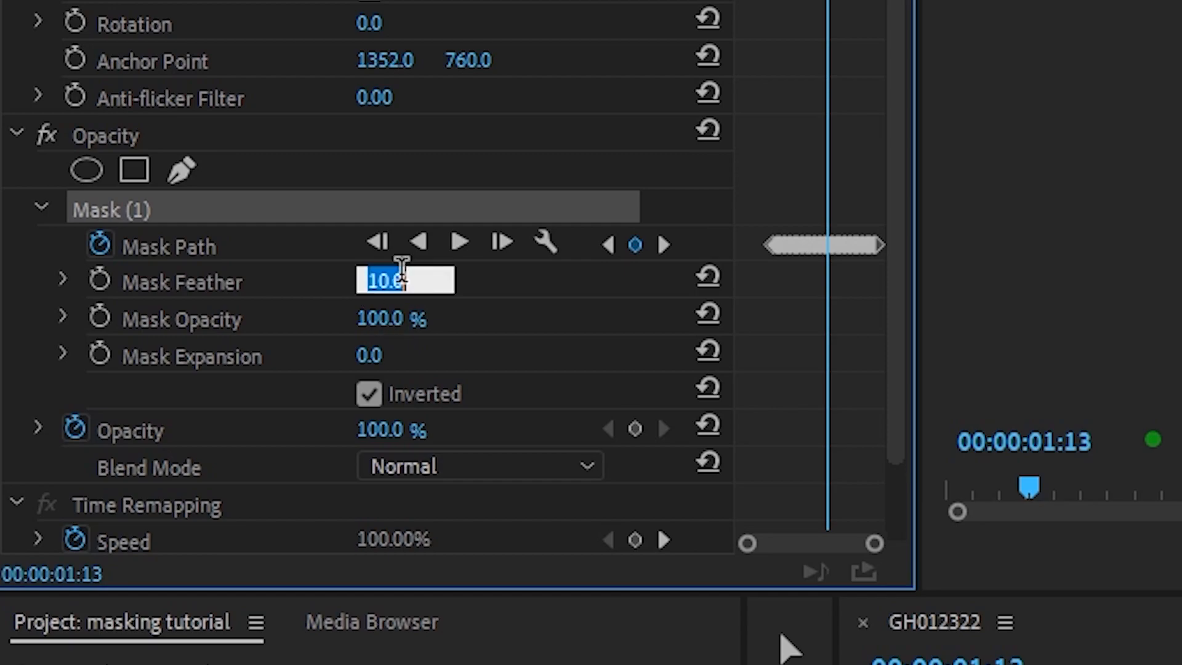
{"action": "left_click", "coordinate": [100, 244]}
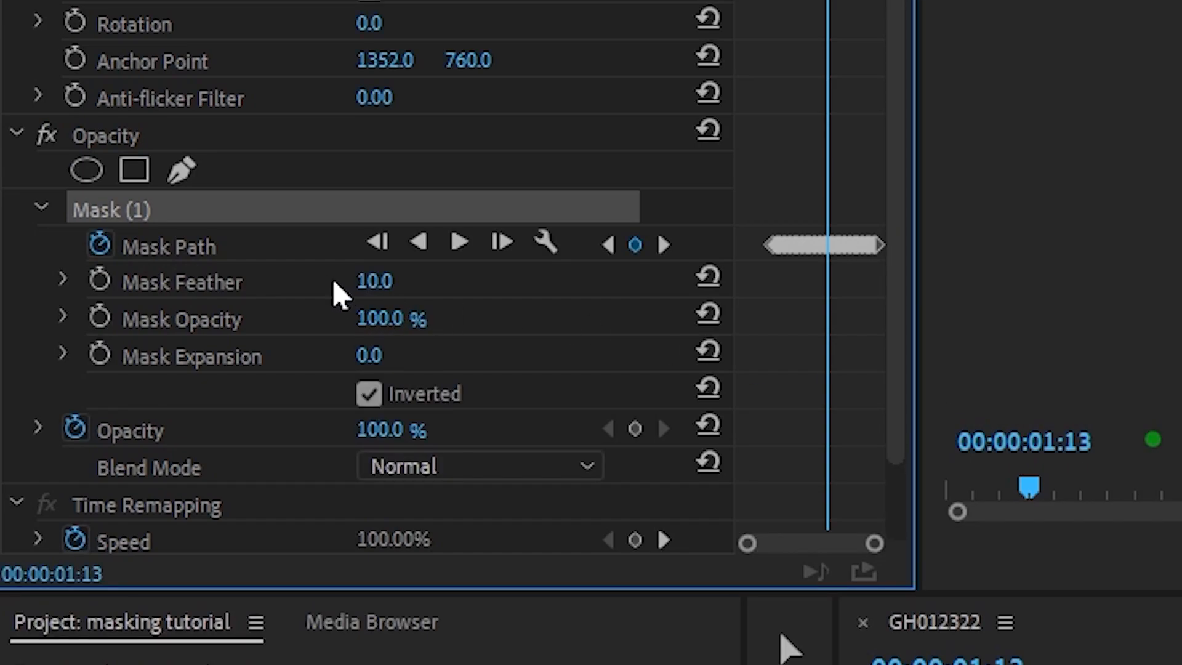
{"action": "left_click_drag", "start_coordinate": [369, 282], "coordinate": [378, 282]}
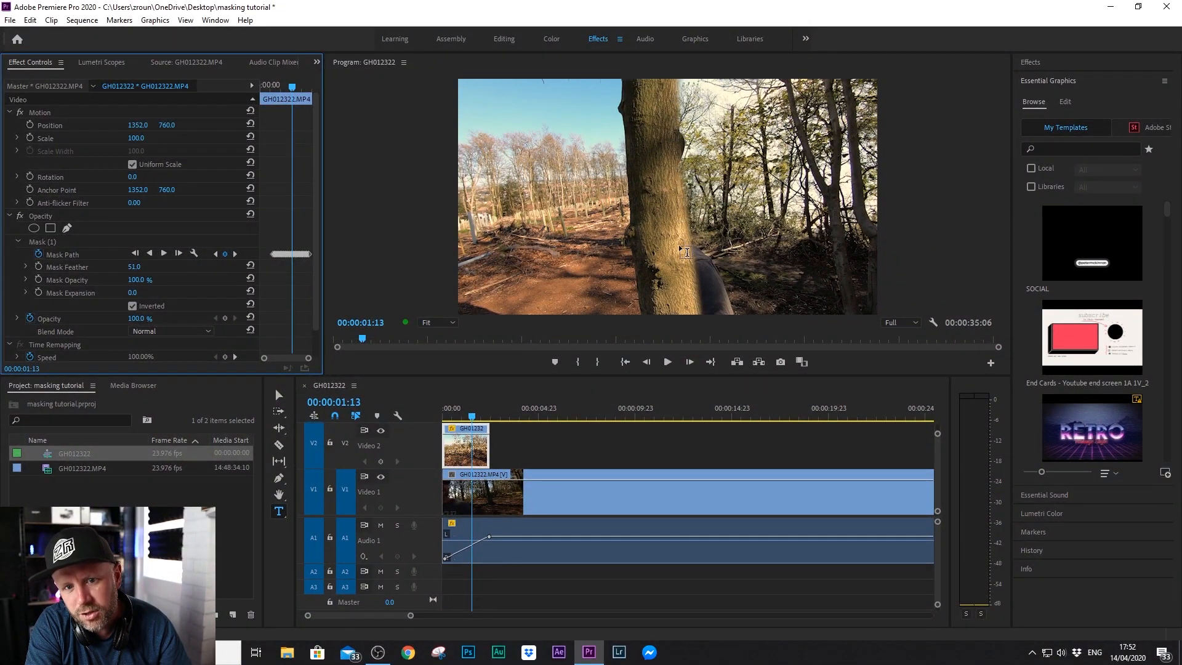
Play the sequence from the start to 00:00:03:01 to review the feathered tree-wipe transition.
{"action": "mouse_move", "coordinate": [474, 416]}
{"action": "left_mouse_down"}
{"action": "mouse_move", "coordinate": [463, 419]}
{"action": "mouse_move", "coordinate": [477, 421]}
{"action": "left_mouse_up"}
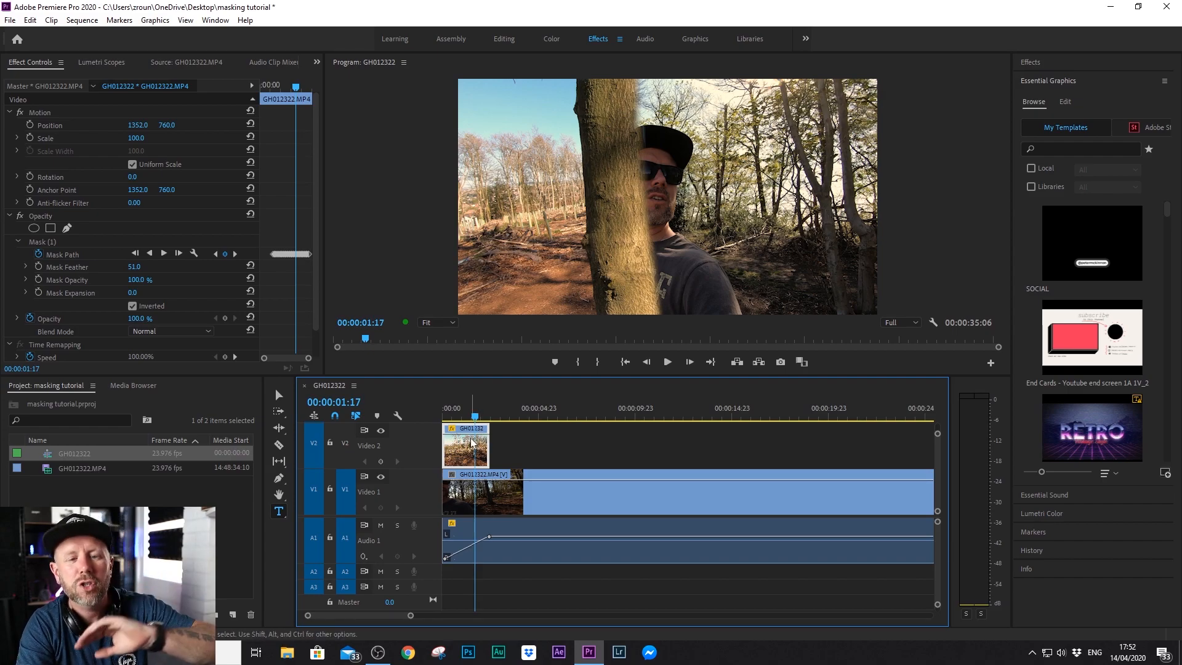
{"action": "left_click_drag", "start_coordinate": [475, 419], "coordinate": [440, 427]}
{"action": "key", "text": "space"}
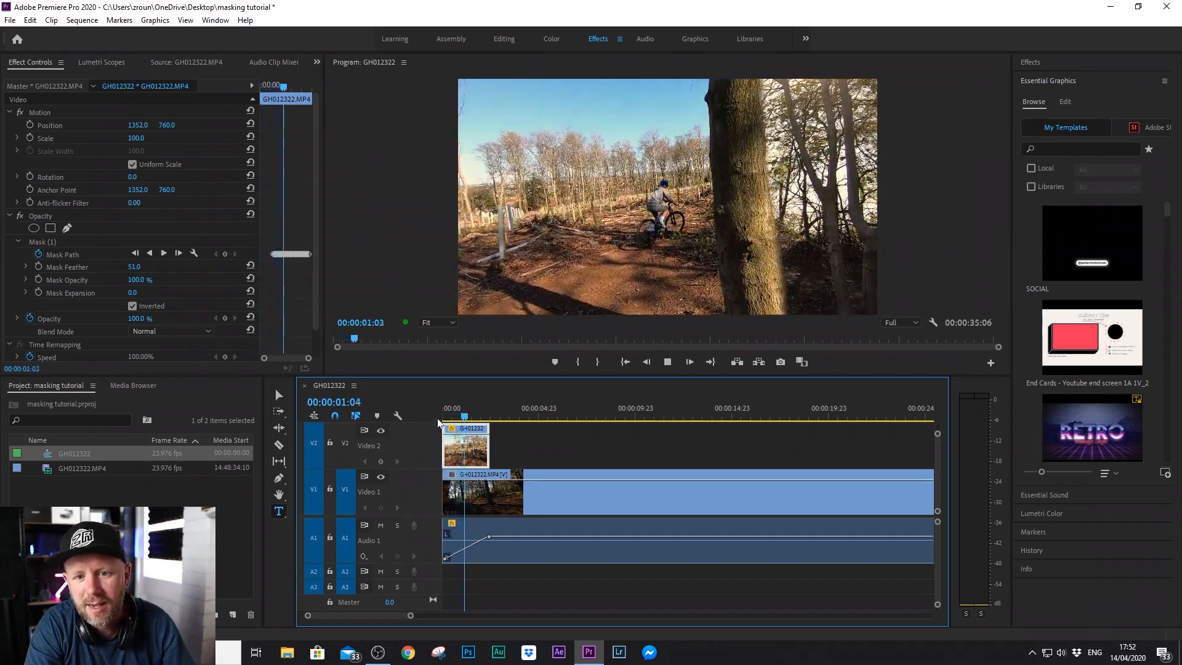
{"action": "key", "text": "space"}
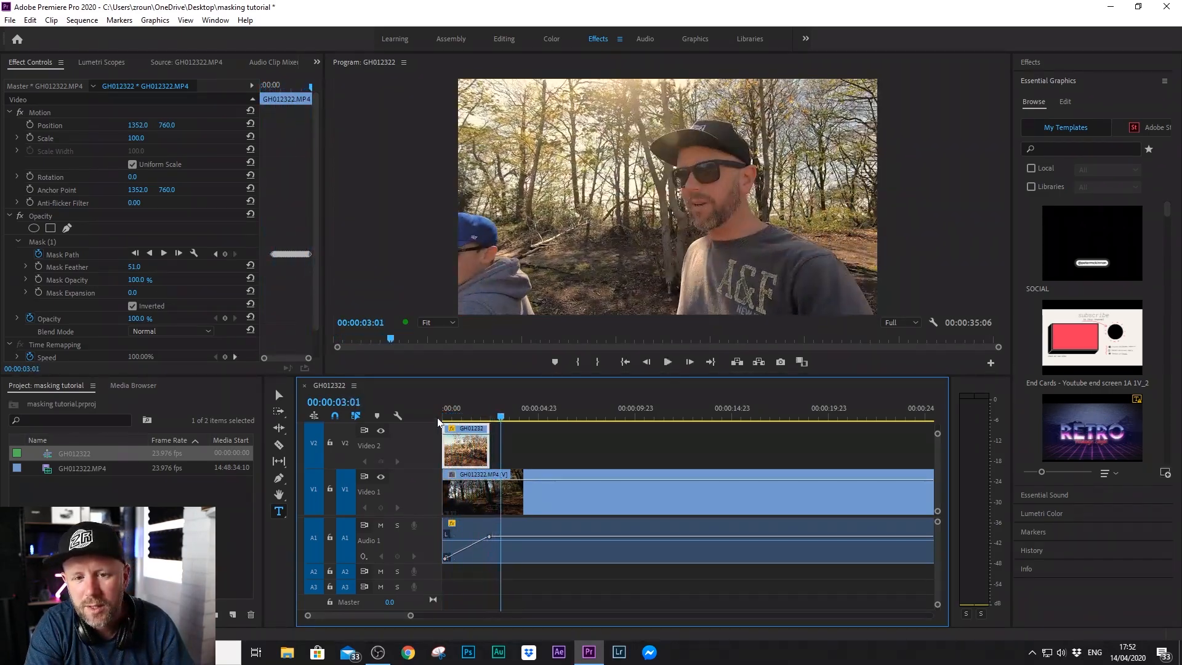